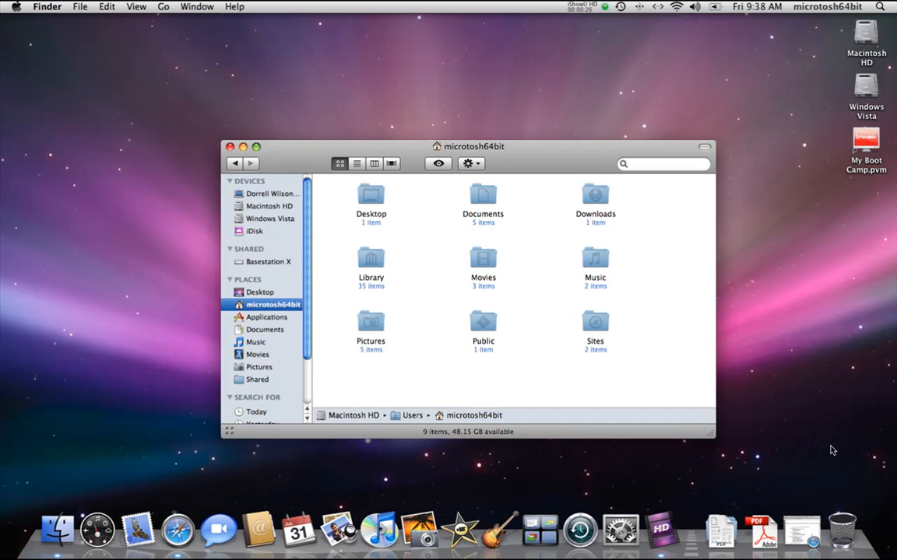
# Review the course outline PDF in Safari, covering the Extended Service Pack, Service Pack 5 and Episode 044: Numbers 09 entries.
pyautogui.click(816, 546)
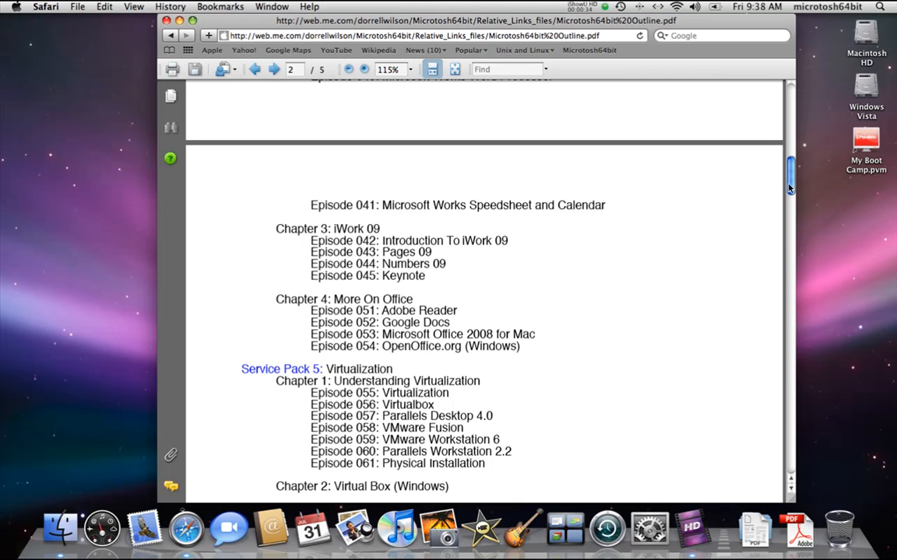
pyautogui.moveTo(789, 187)
pyautogui.mouseDown()
pyautogui.moveTo(793, 130)
pyautogui.moveTo(786, 192)
pyautogui.mouseUp()
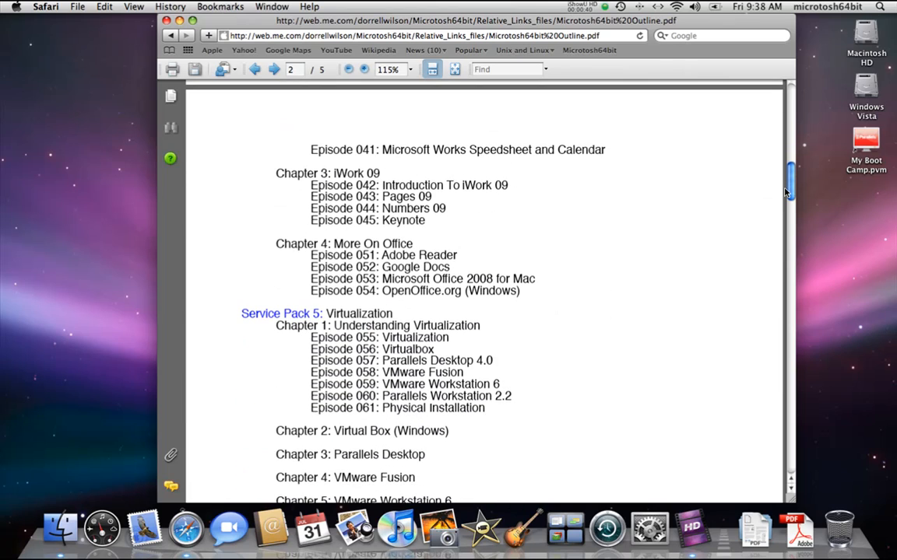
pyautogui.moveTo(790, 184); pyautogui.dragTo(794, 287)
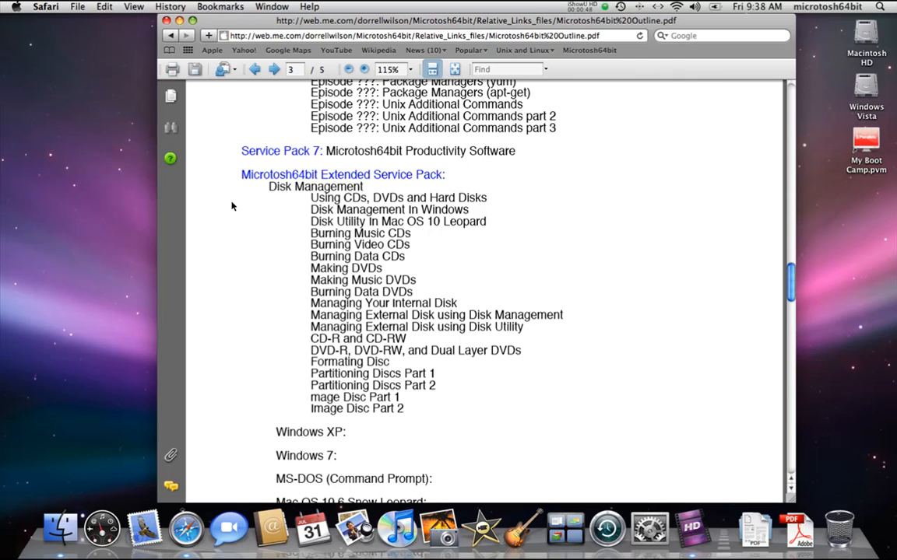
pyautogui.moveTo(263, 177); pyautogui.dragTo(366, 186)
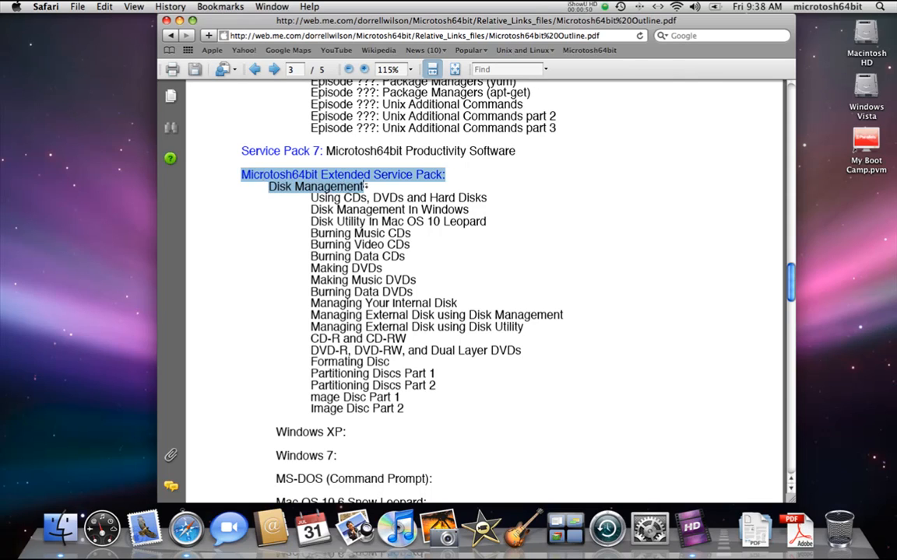
pyautogui.click(569, 218)
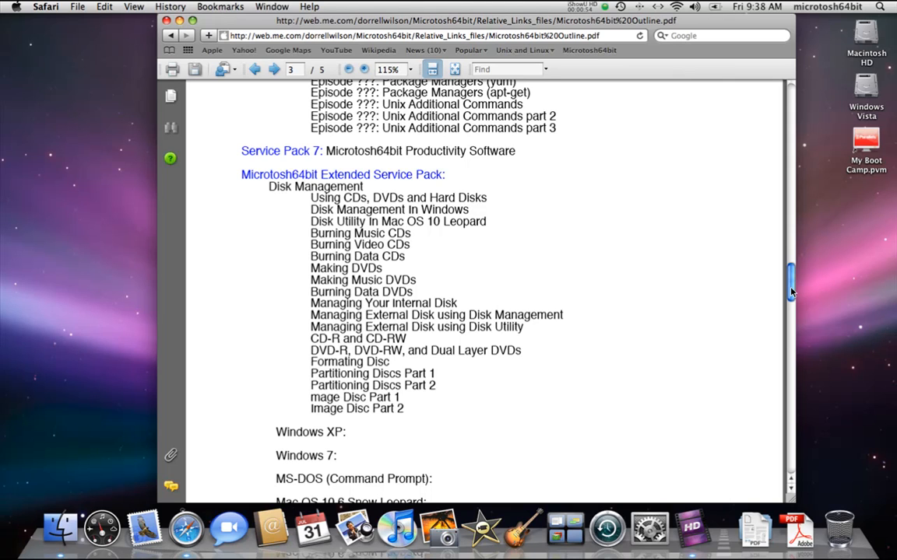
pyautogui.moveTo(791, 292); pyautogui.dragTo(785, 199)
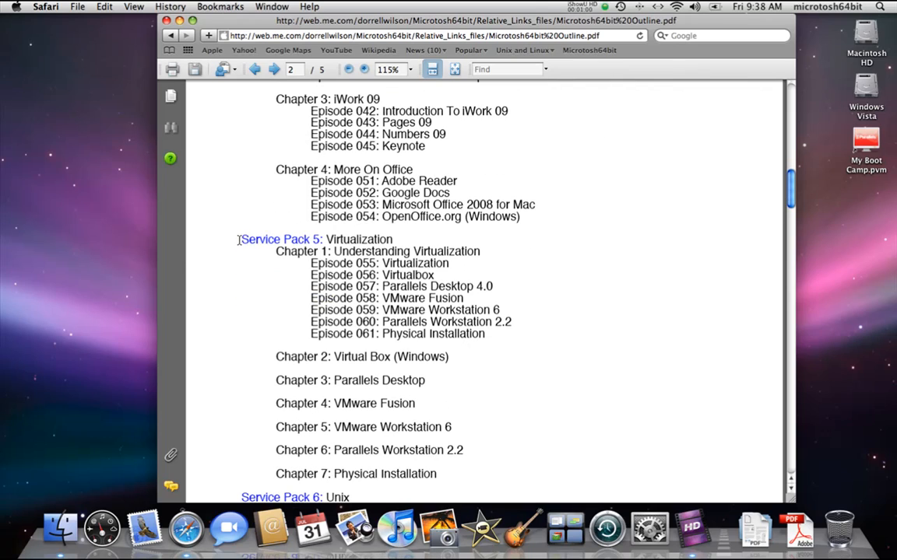
pyautogui.moveTo(239, 240); pyautogui.dragTo(327, 240)
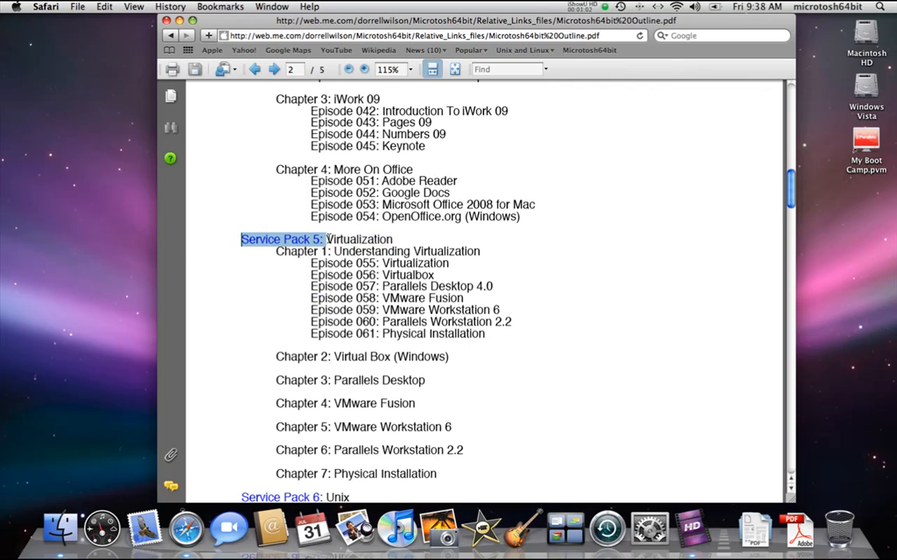
pyautogui.click(311, 190)
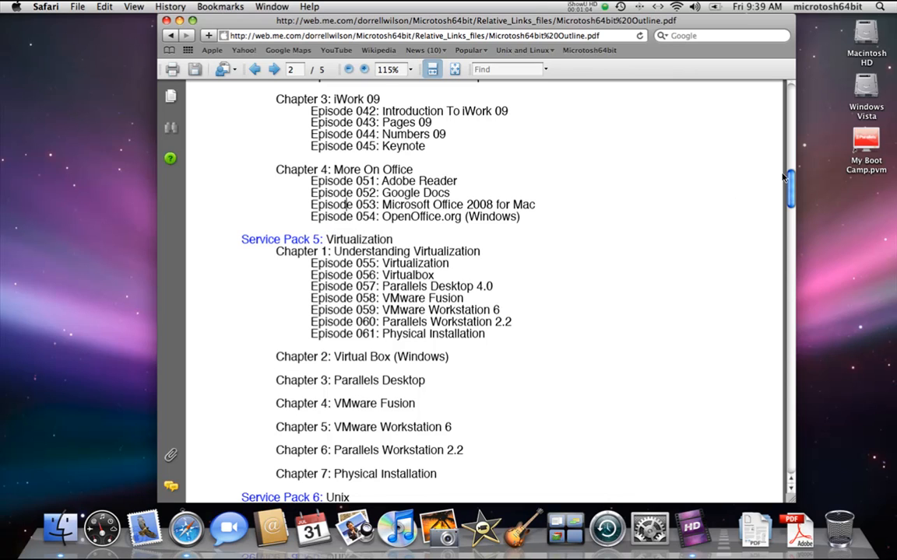
pyautogui.moveTo(790, 192); pyautogui.dragTo(789, 182)
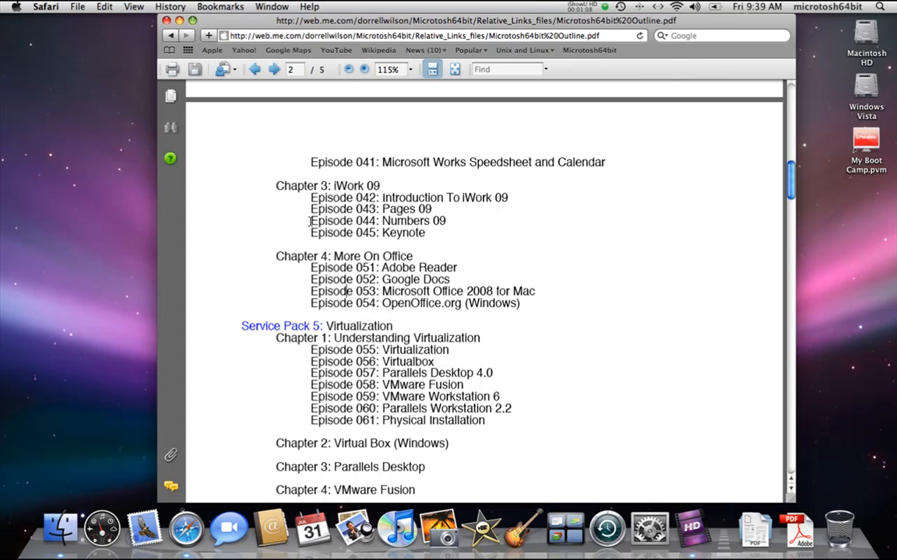
pyautogui.moveTo(311, 221); pyautogui.dragTo(449, 226)
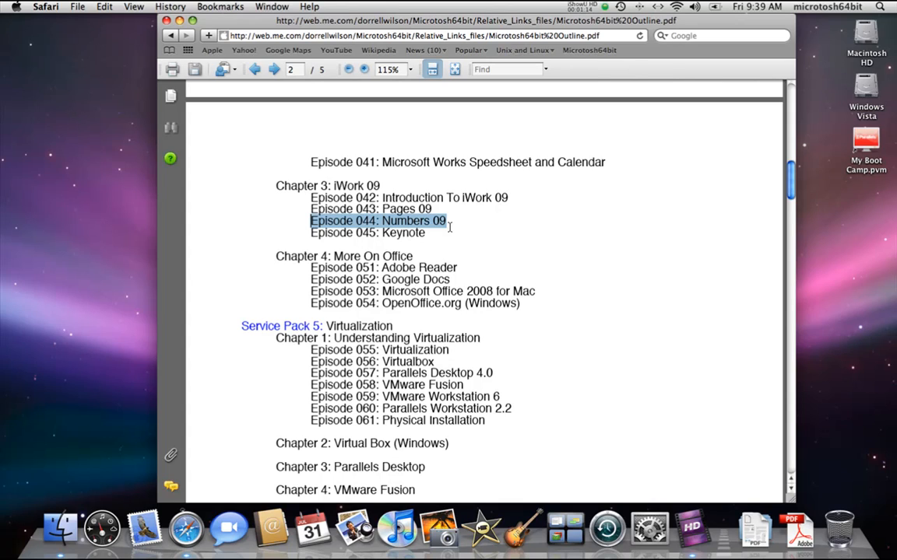
pyautogui.click(430, 221)
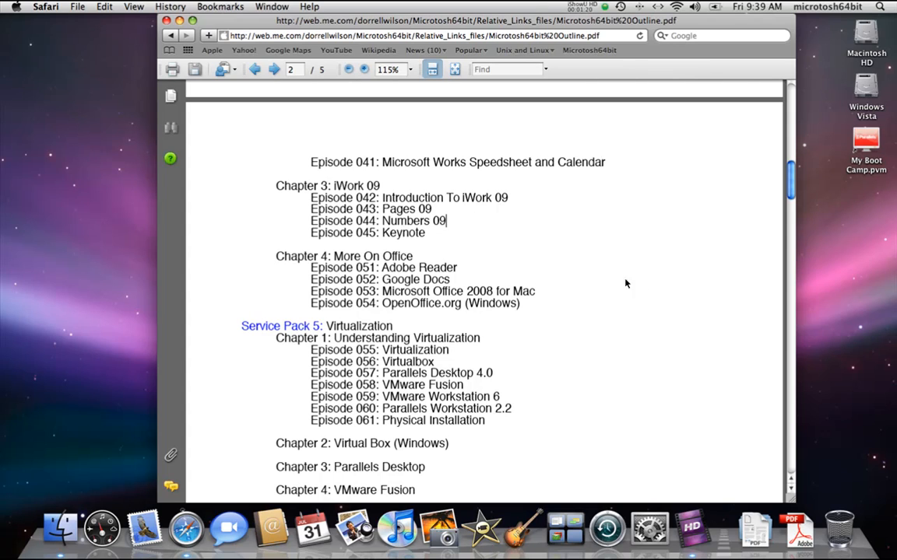
# Switch to Finder, open the iWork '09 folder inside Applications and launch Numbers.
pyautogui.click(55, 525)
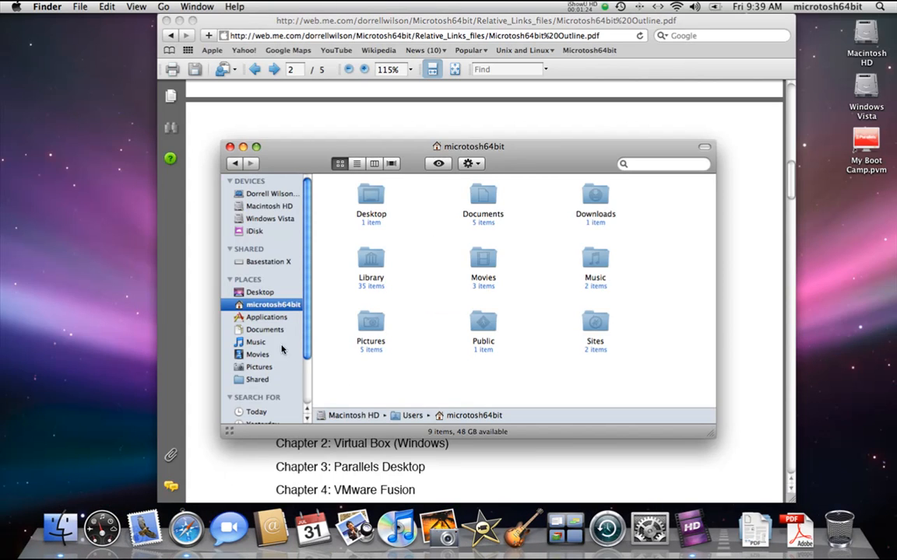
pyautogui.click(272, 318)
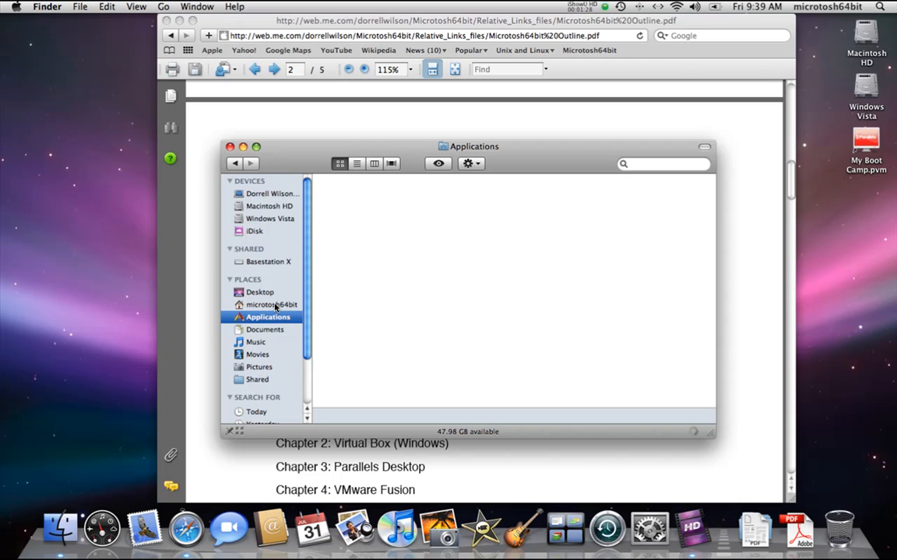
pyautogui.click(272, 319)
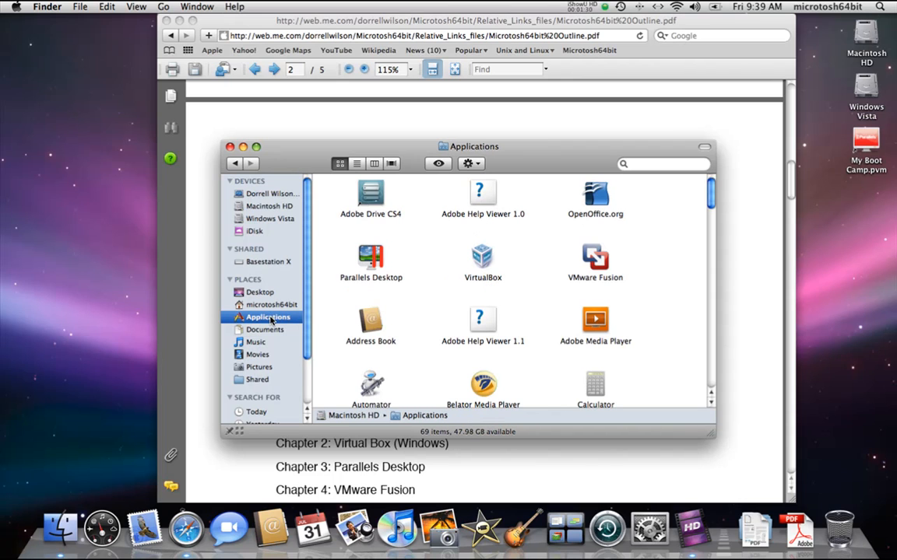
pyautogui.moveTo(711, 193); pyautogui.dragTo(705, 367)
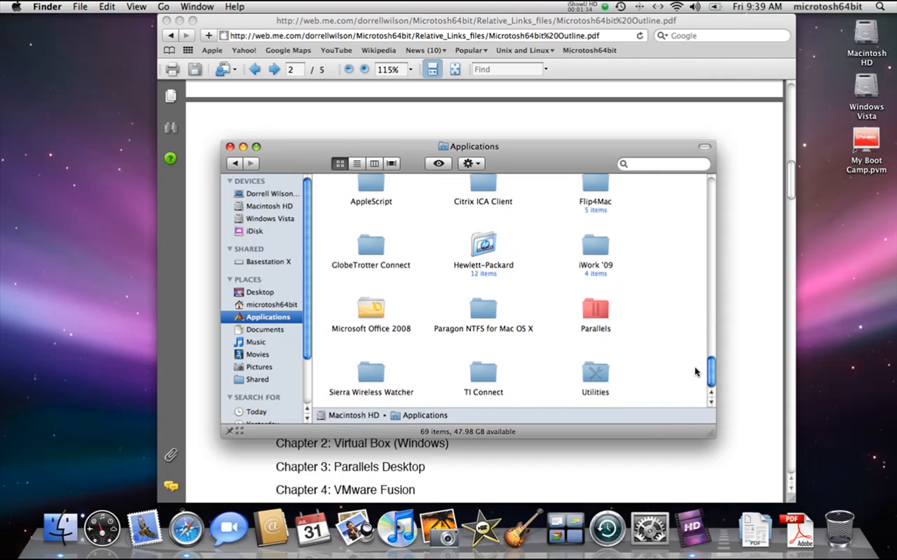
pyautogui.scroll(3, 697, 366)
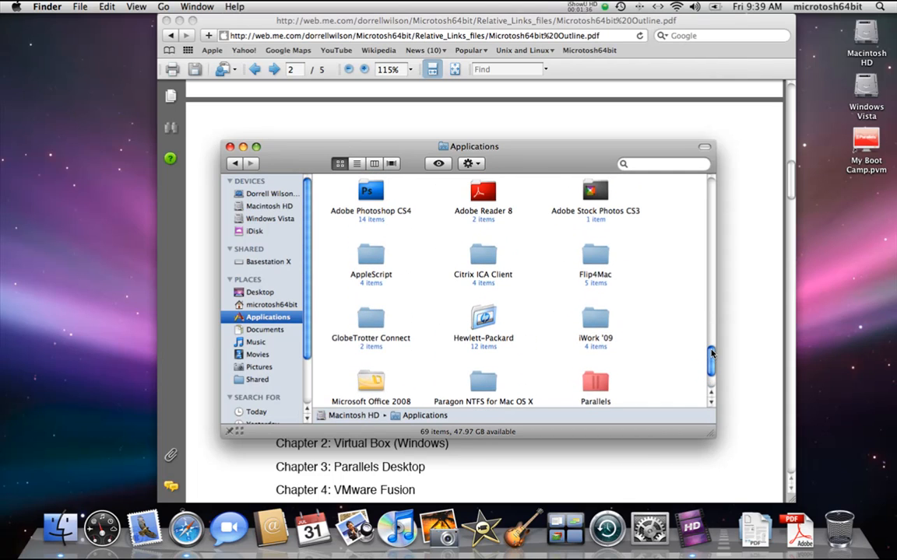
pyautogui.scroll(-1, 685, 350)
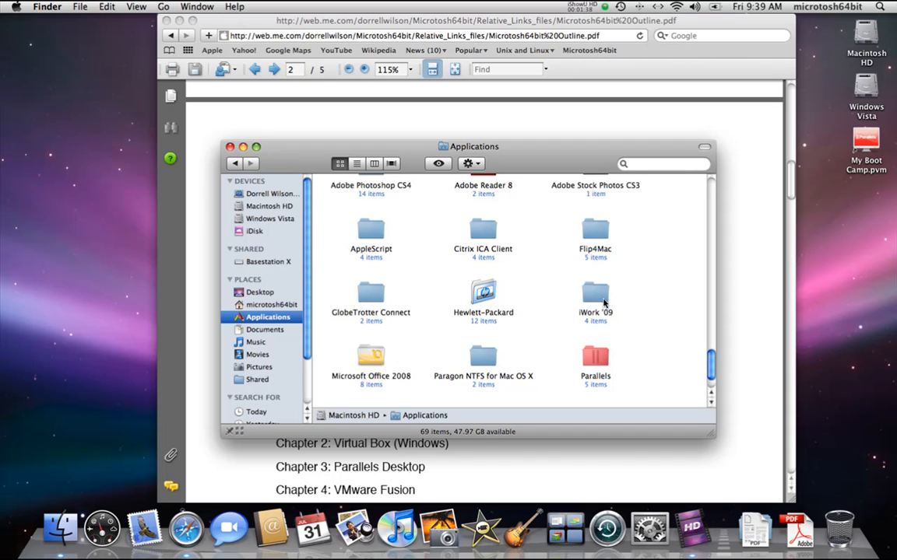
pyautogui.doubleClick(603, 313)
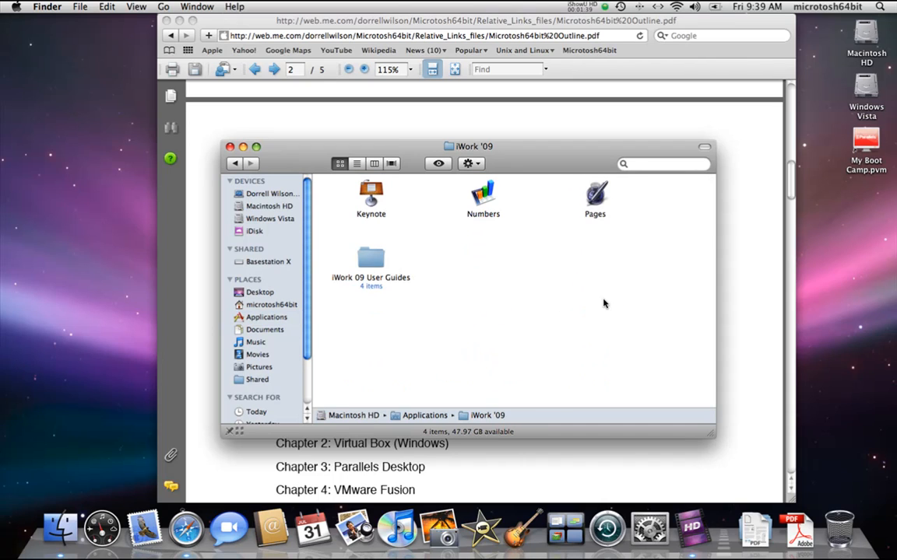
pyautogui.click(485, 200)
pyautogui.doubleClick(484, 201)
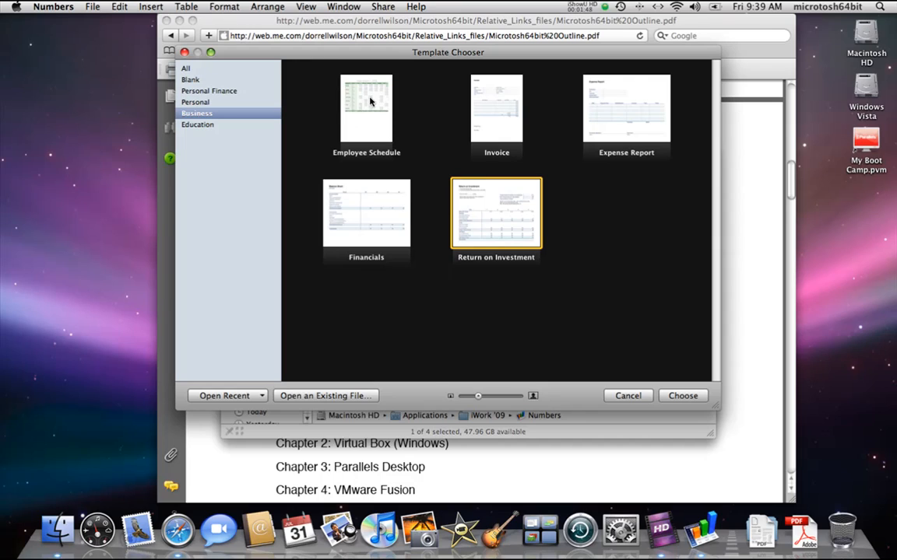
# Browse the Business, Blank, Personal Finance and Personal template categories, including the Employee Schedule, Mortgage and Checking Register templates.
pyautogui.click(376, 114)
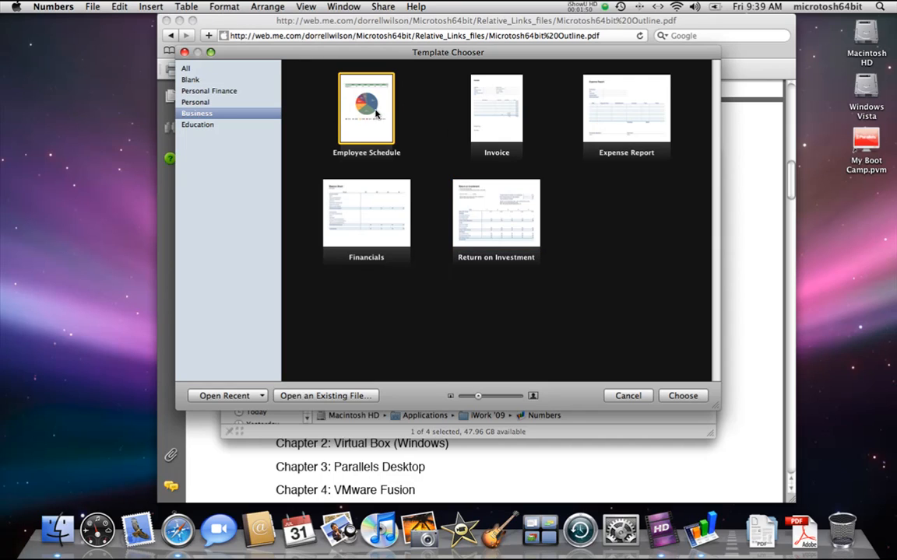
pyautogui.click(228, 81)
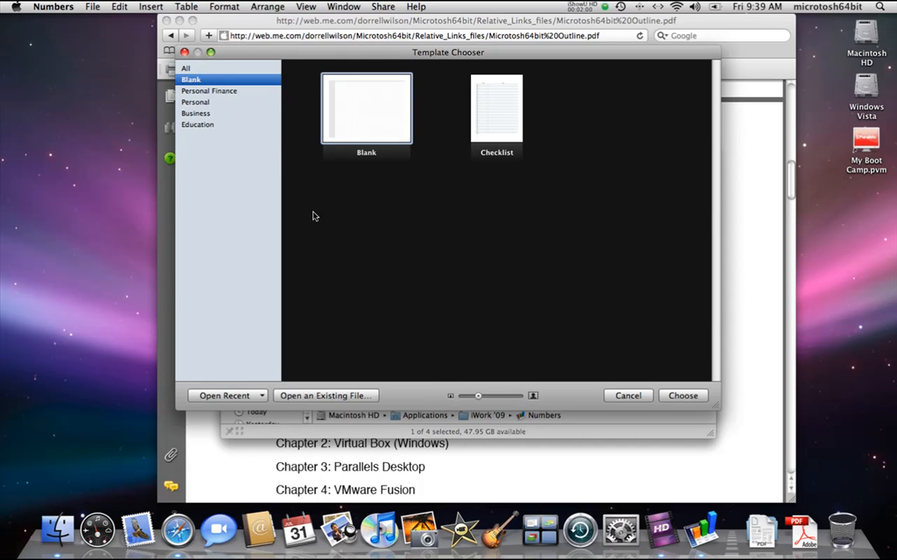
pyautogui.click(192, 93)
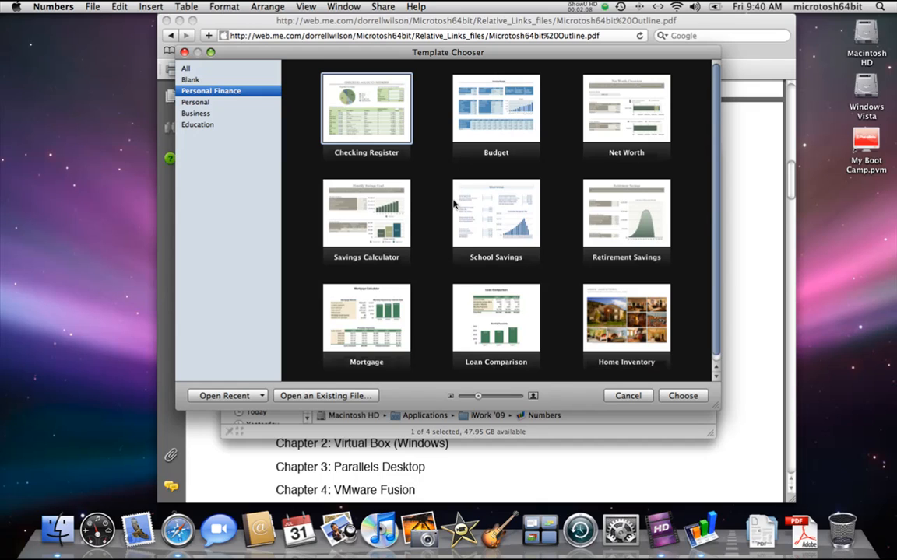
pyautogui.moveTo(716, 150); pyautogui.dragTo(715, 180)
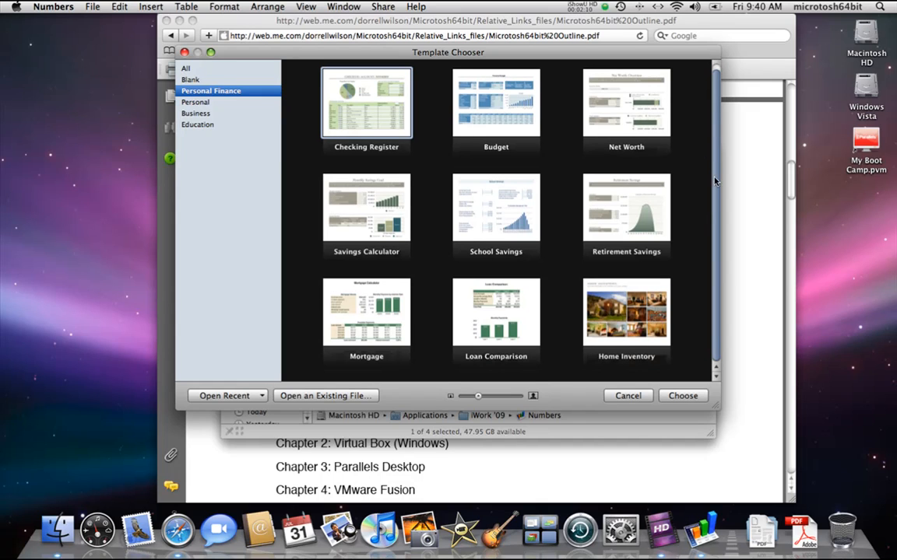
pyautogui.click(366, 312)
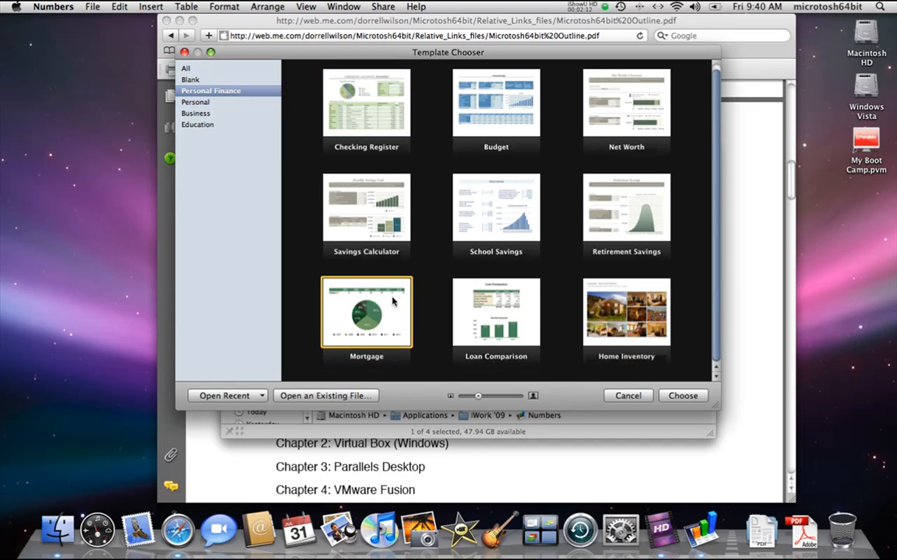
pyautogui.click(371, 110)
pyautogui.click(196, 102)
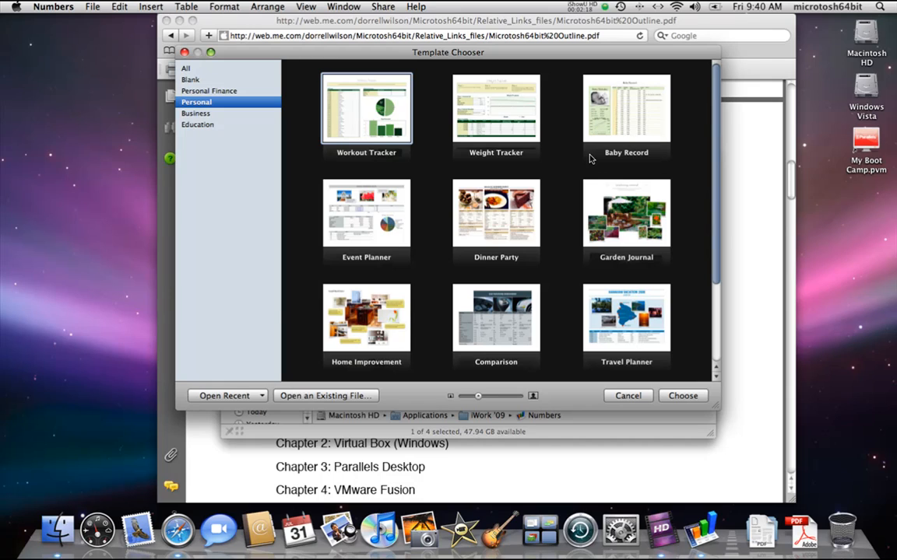
# Create a new spreadsheet from the Blank template in the Blank category.
pyautogui.click(207, 81)
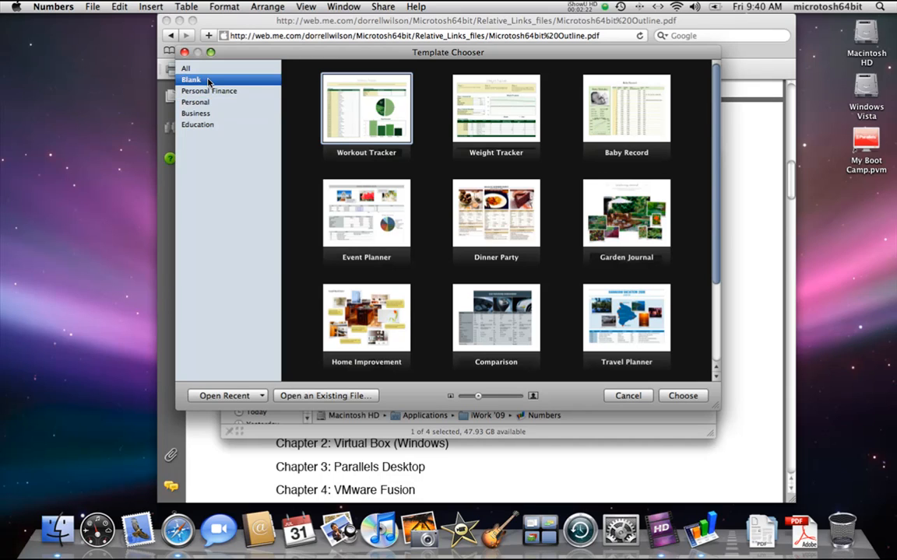
pyautogui.click(354, 91)
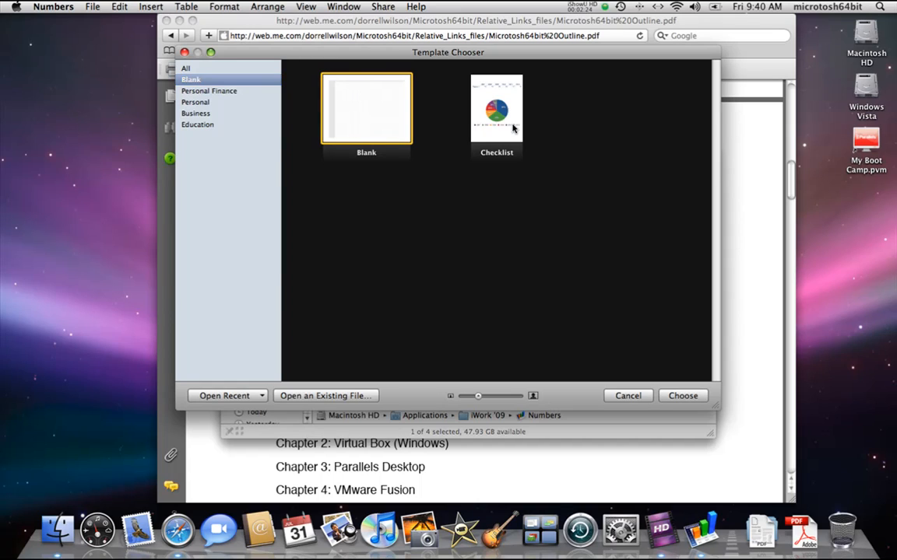
pyautogui.click(673, 395)
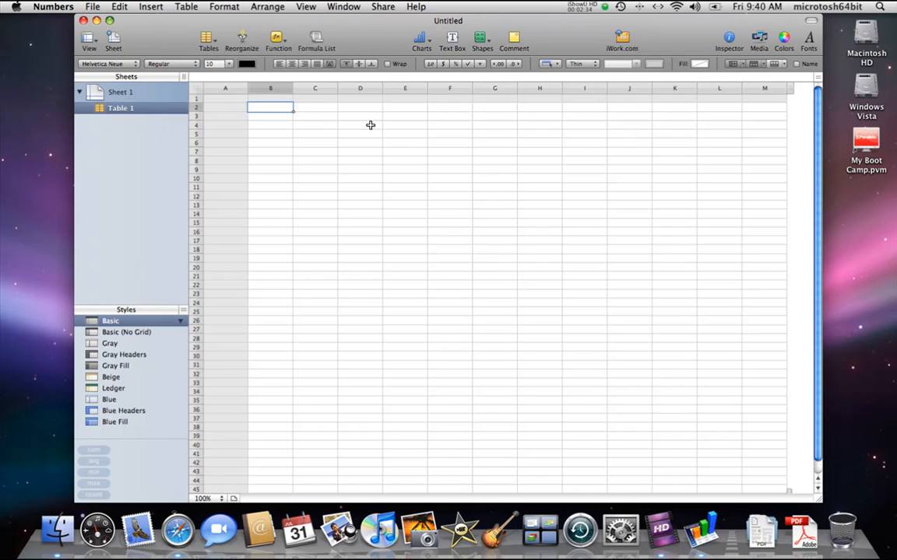
# Show the Inspector and move the spreadsheet window so the two do not overlap.
pyautogui.moveTo(367, 30); pyautogui.dragTo(383, 31)
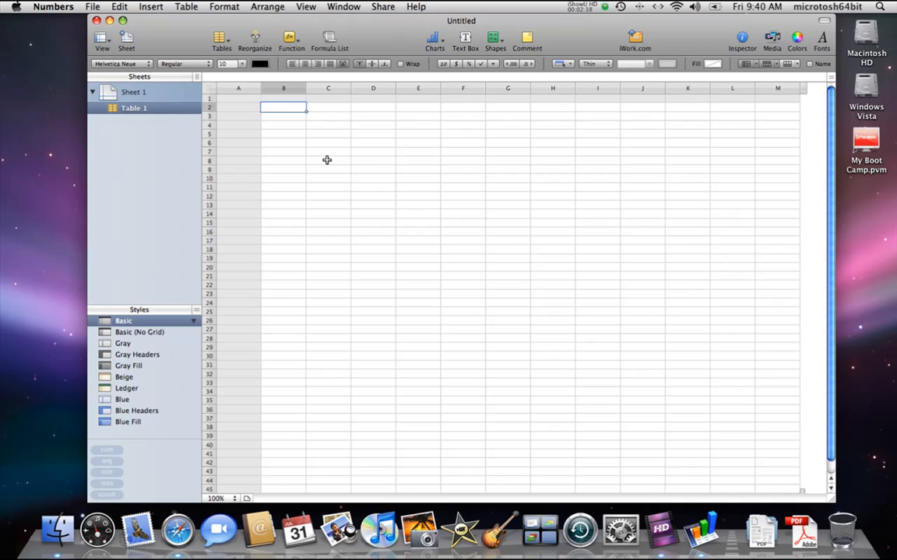
pyautogui.click(299, 6)
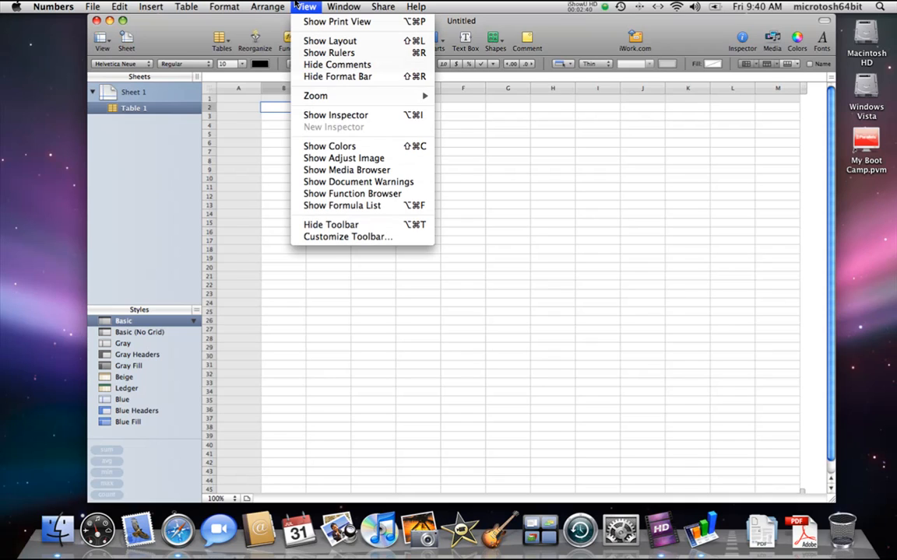
pyautogui.click(315, 118)
pyautogui.moveTo(361, 22); pyautogui.dragTo(276, 16)
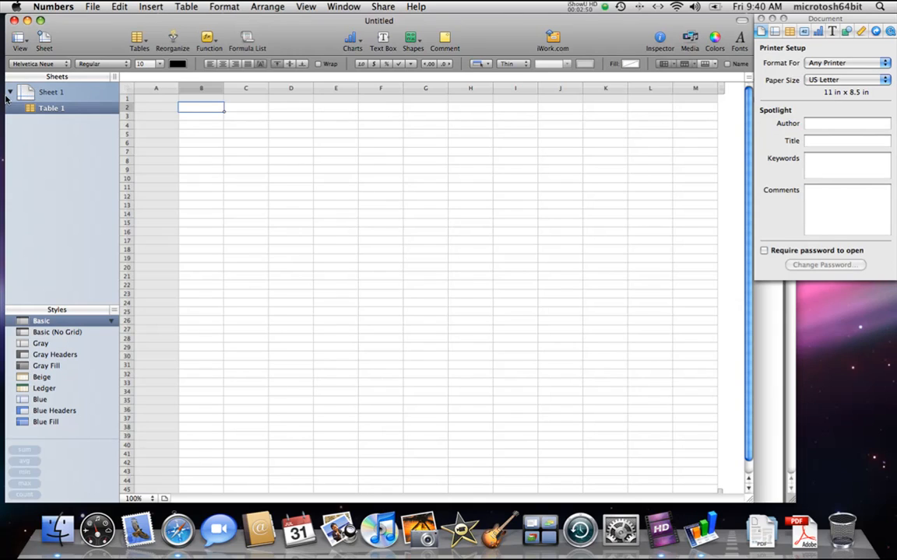
# Rename Sheet 1 as Microtosh64bit and select its Table 1.
pyautogui.click(52, 93)
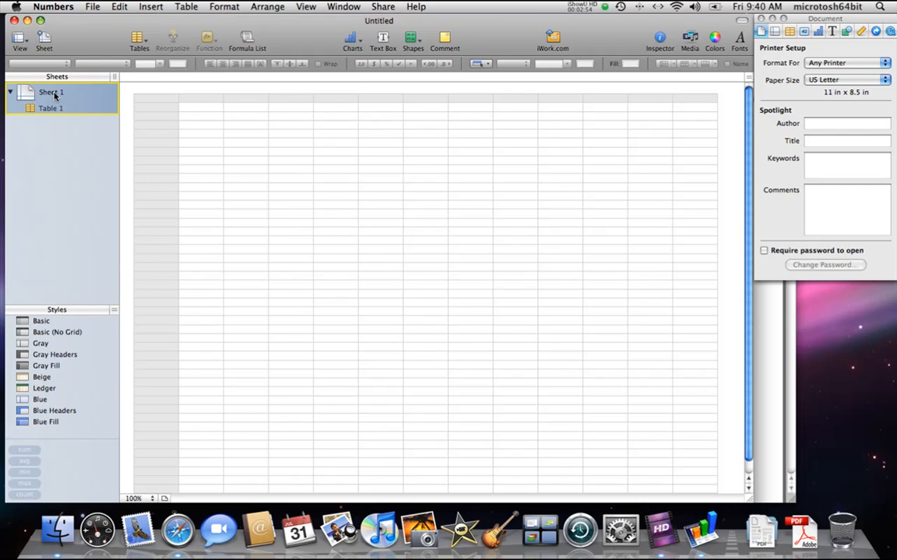
pyautogui.rightClick(54, 96)
pyautogui.click(78, 208)
pyautogui.write('Microtosh64bit')
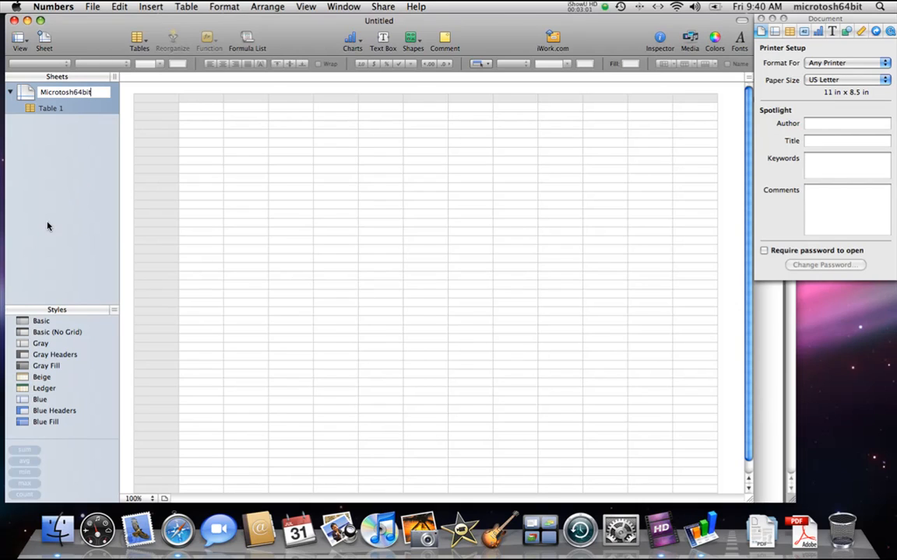
pyautogui.press('Return')
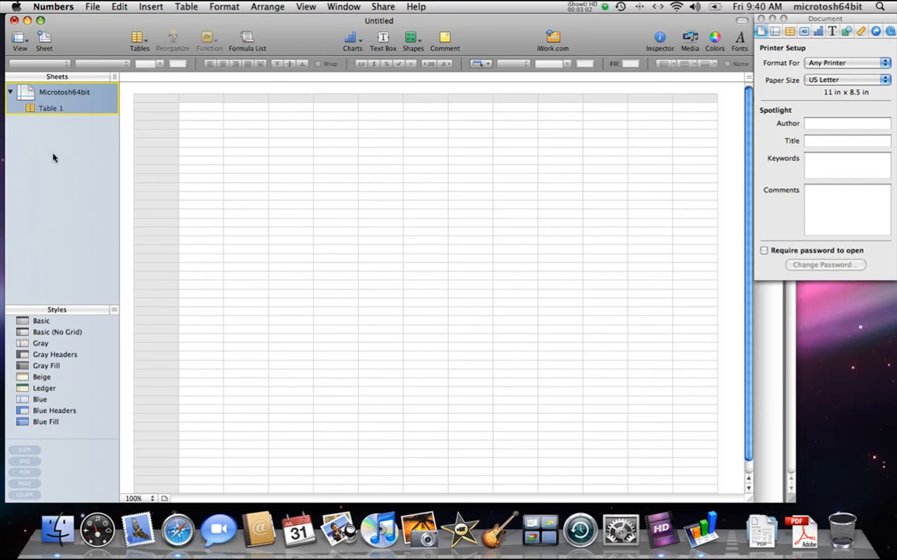
pyautogui.click(55, 109)
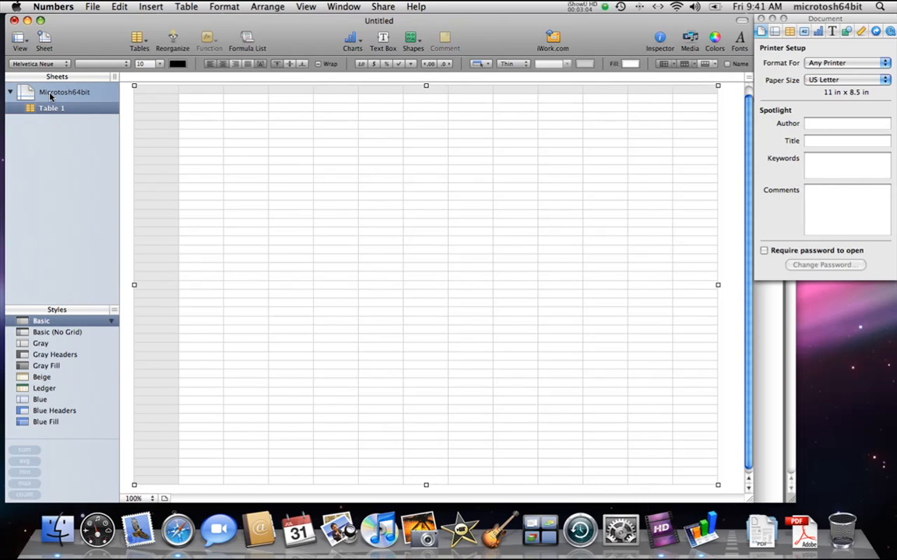
# Scale down Table 1 on the Microtosh64bit sheet to columns about 0.7 in wide and rows about 0.14 in high, and select cells in it.
pyautogui.click(50, 93)
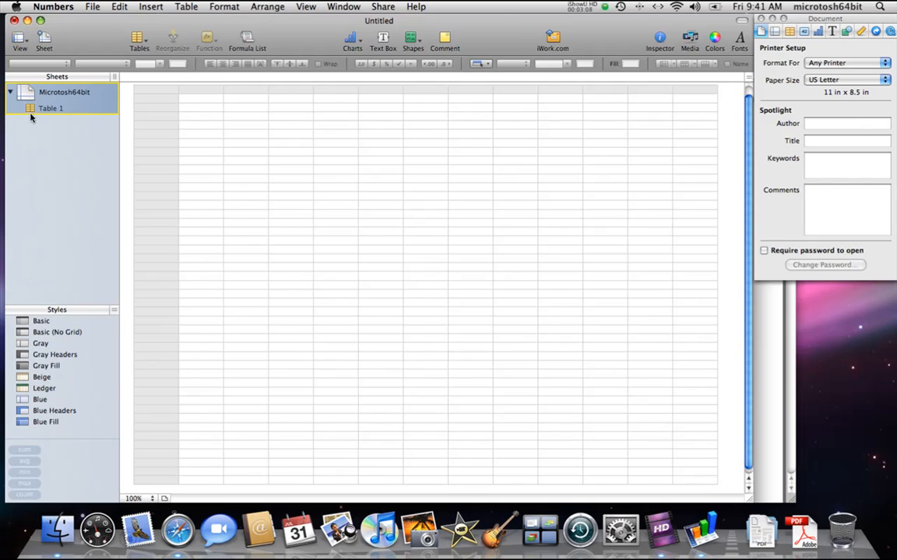
pyautogui.click(50, 108)
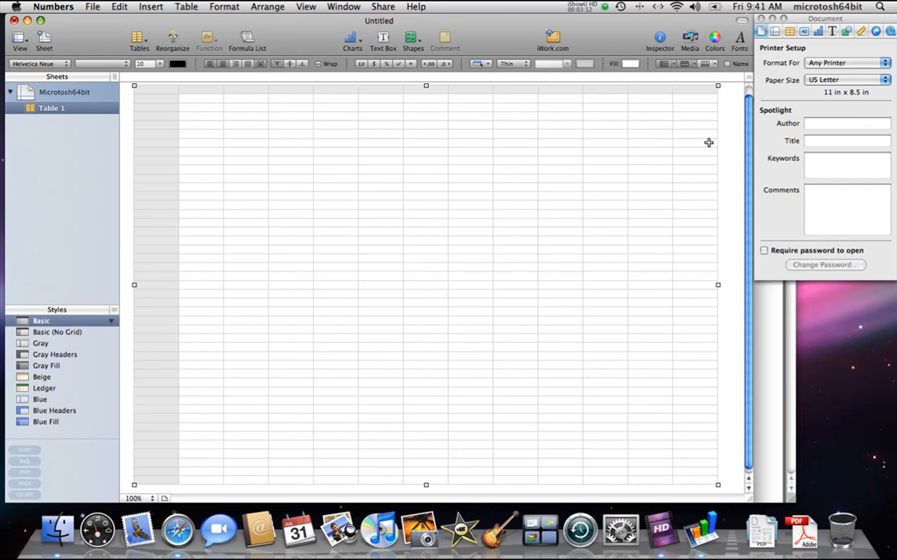
pyautogui.moveTo(749, 122); pyautogui.dragTo(745, 181)
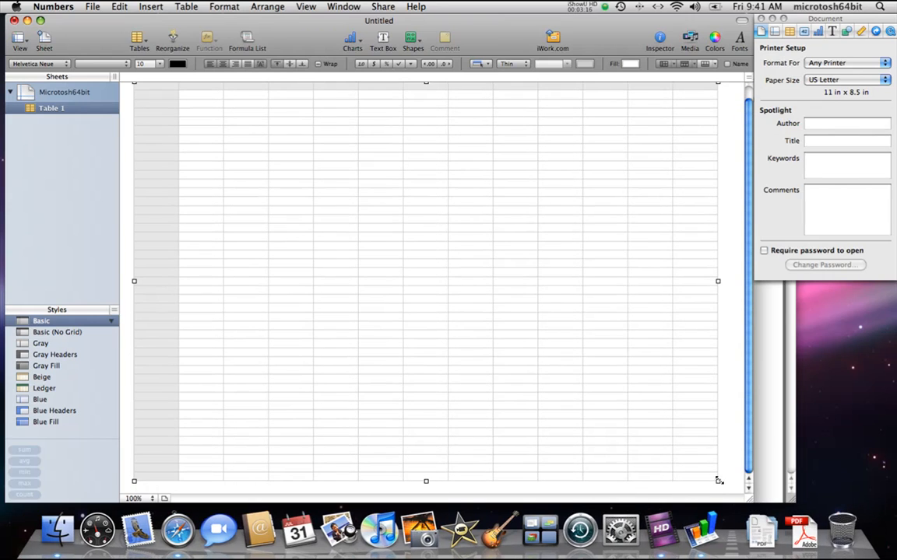
pyautogui.moveTo(717, 481); pyautogui.dragTo(543, 373)
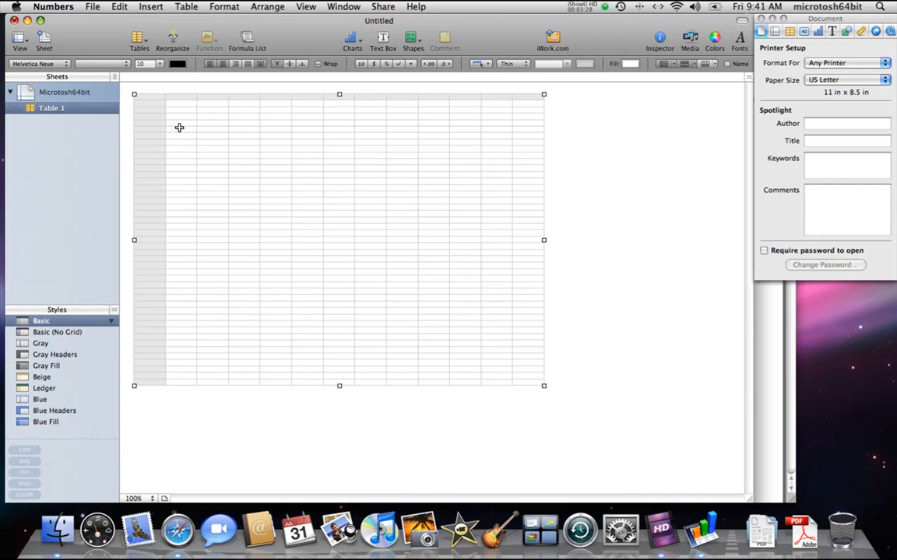
pyautogui.moveTo(179, 128); pyautogui.dragTo(240, 163)
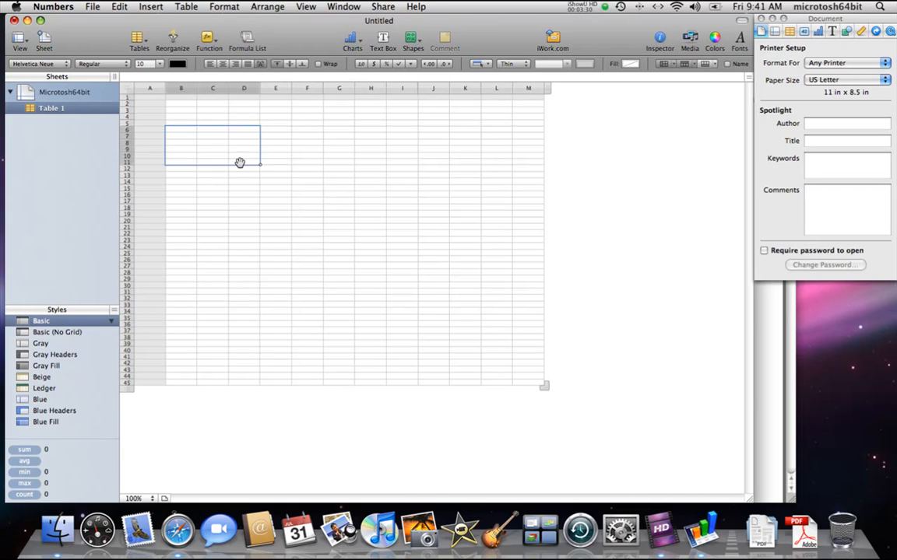
pyautogui.click(176, 123)
# Add a new sheet to the spreadsheet and select the table on it.
pyautogui.rightClick(81, 108)
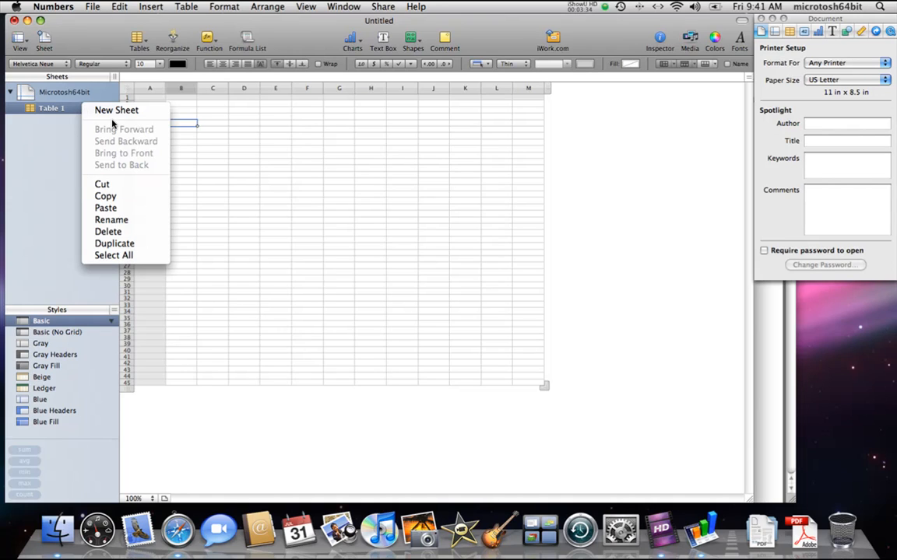
pyautogui.click(114, 112)
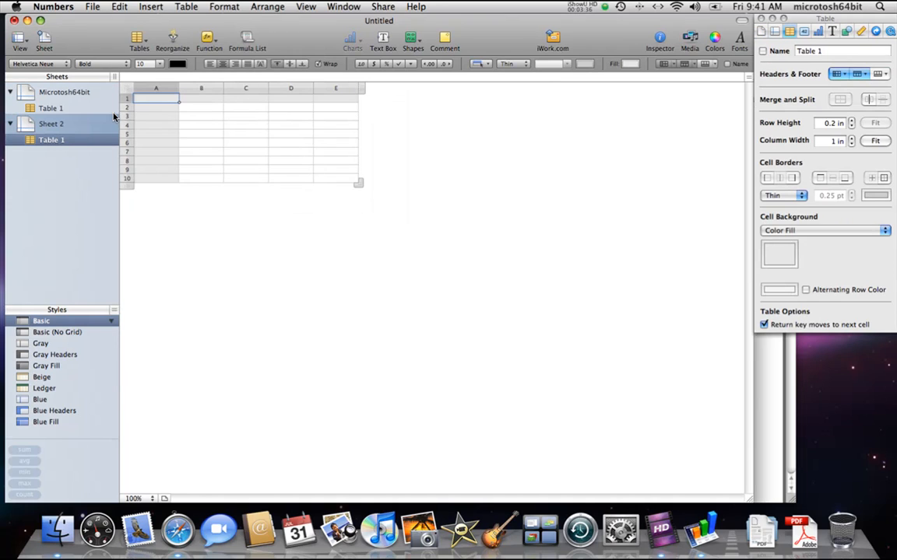
pyautogui.click(60, 141)
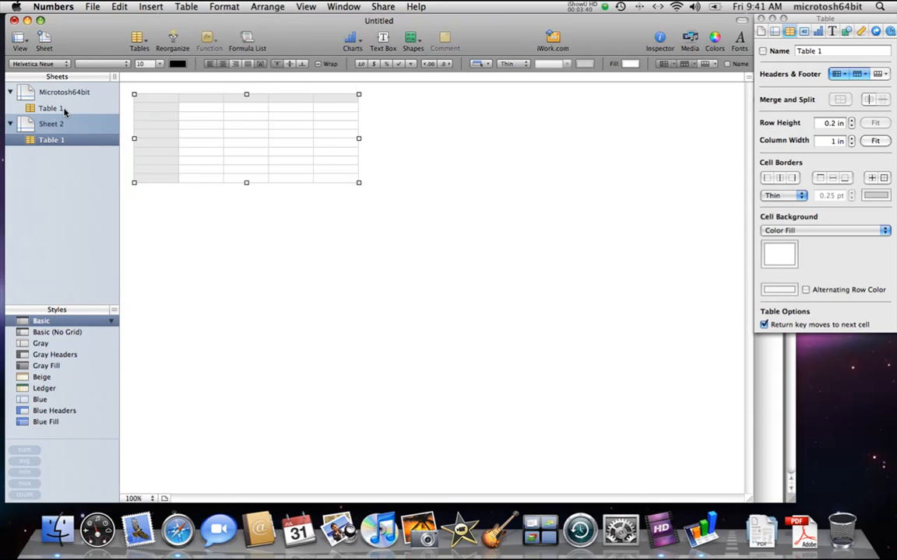
# Insert a Checklist table on the Microtosh64bit sheet and select a cell in its column B.
pyautogui.click(64, 109)
pyautogui.click(156, 5)
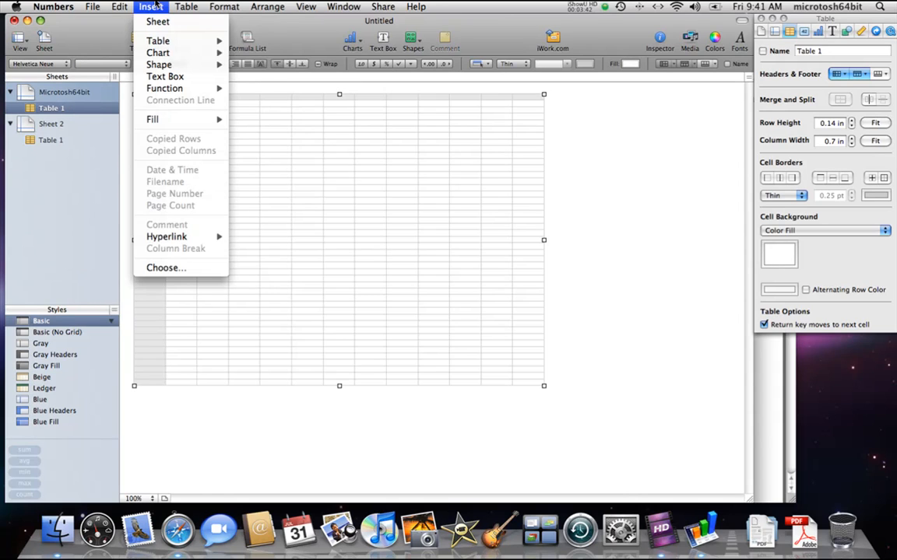
pyautogui.moveTo(160, 43)
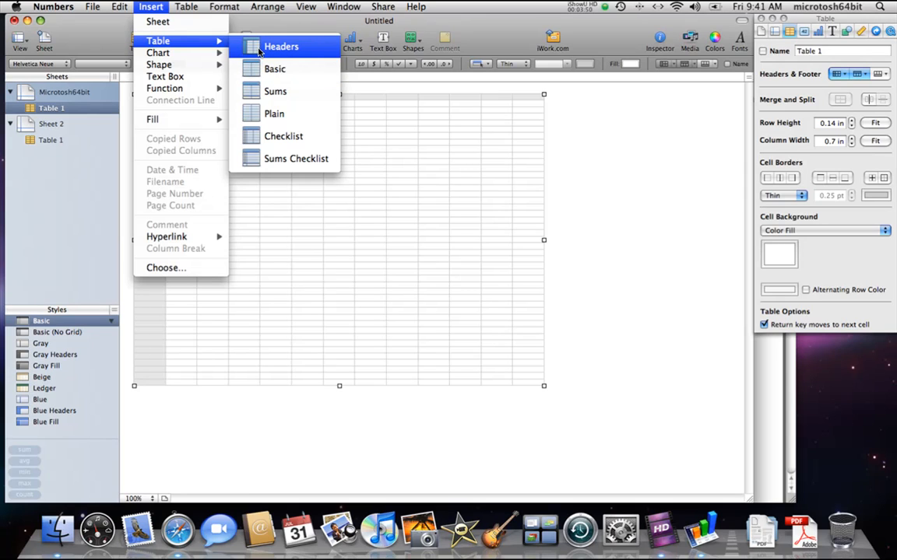
pyautogui.moveTo(195, 62)
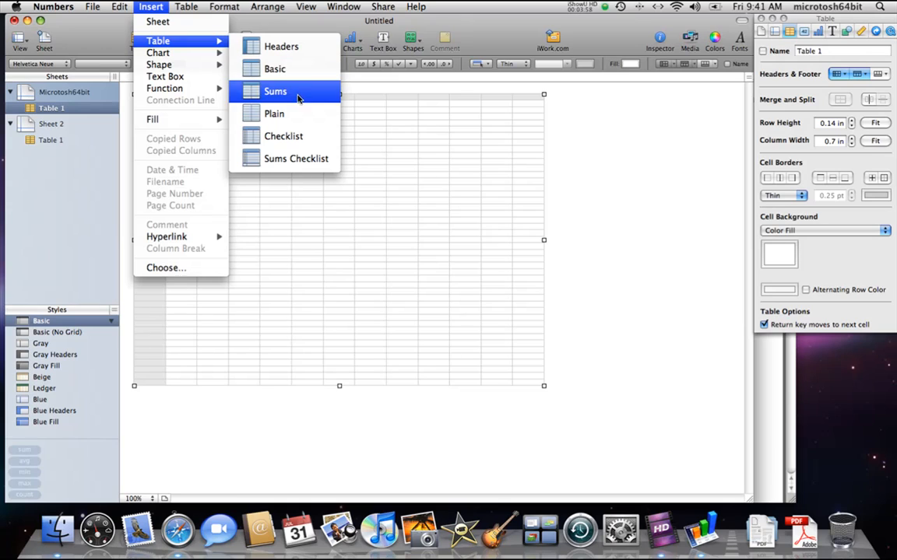
pyautogui.click(288, 136)
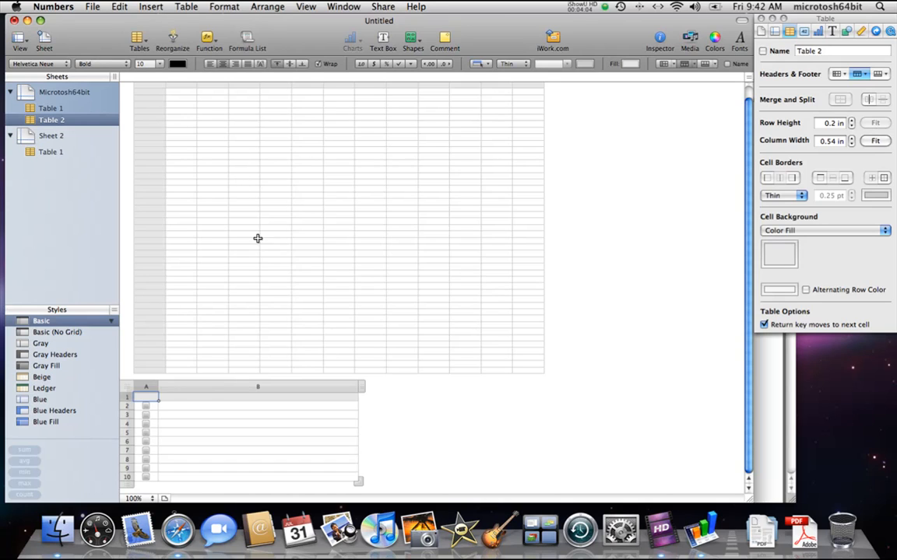
pyautogui.click(253, 152)
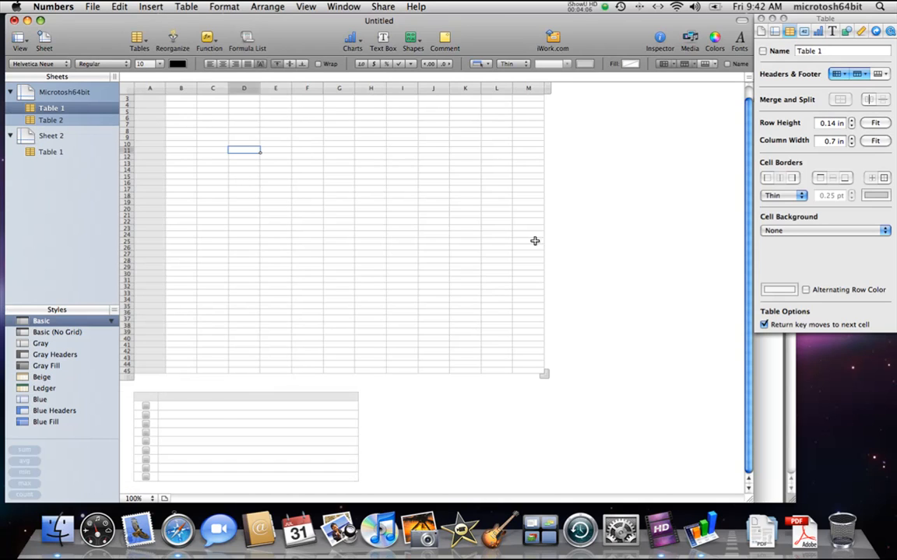
pyautogui.click(210, 416)
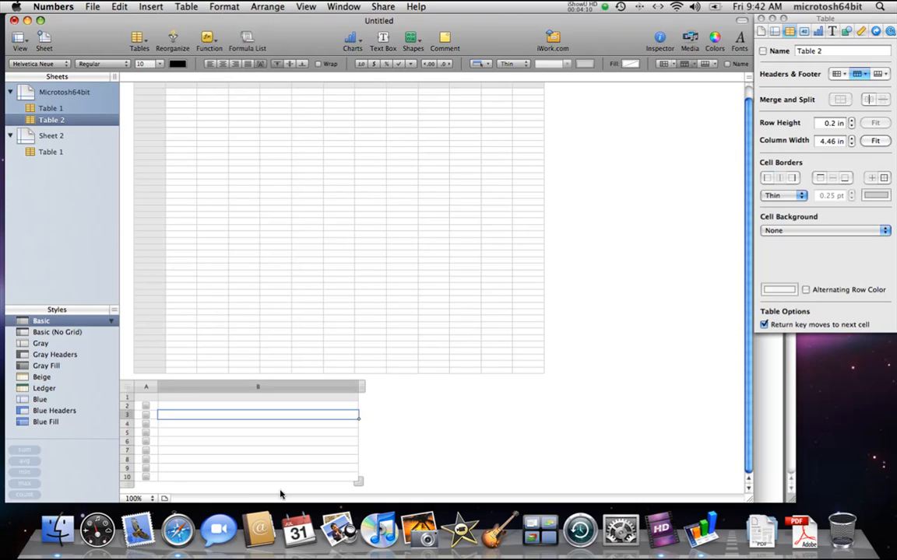
# Enter Service Pack 1 through Service Pack 5 in cells B2 to B6 of the checklist table.
pyautogui.click(177, 405)
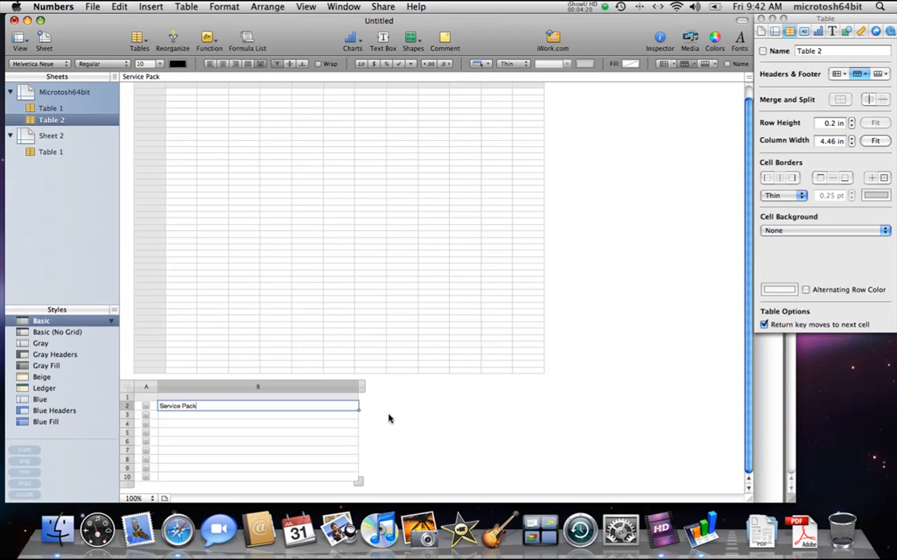
pyautogui.press('Return')
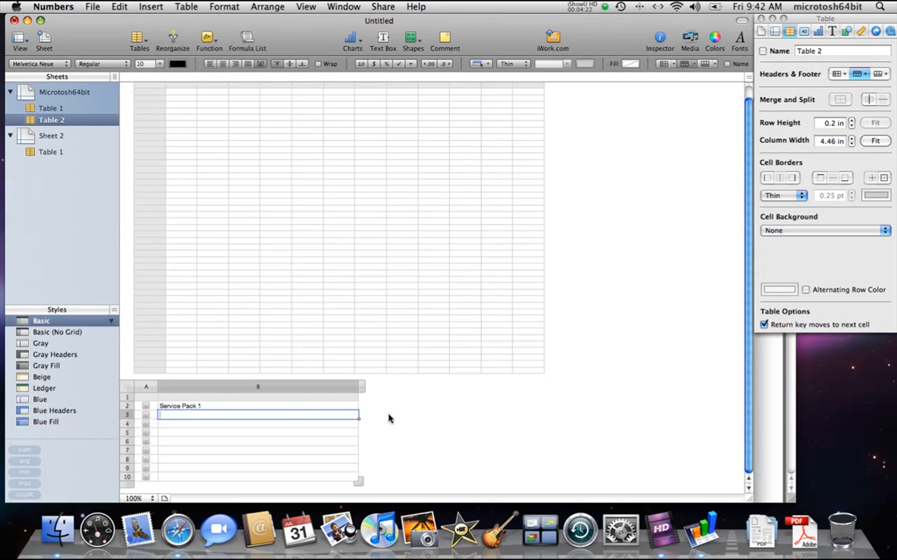
pyautogui.write('Service Pack 2')
pyautogui.press('Right')
pyautogui.press('Return')
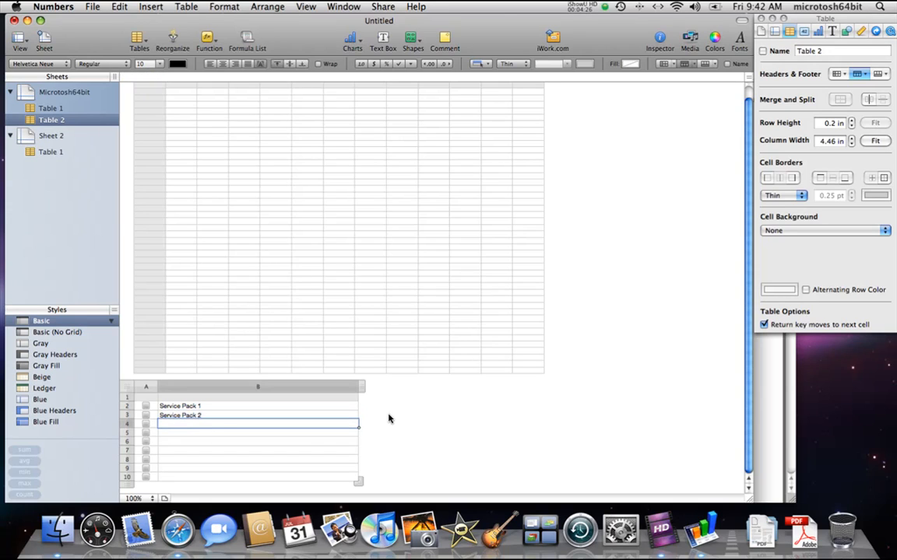
pyautogui.write('S')
pyautogui.press('Right')
pyautogui.press('Return')
pyautogui.write('S')
pyautogui.press('Right')
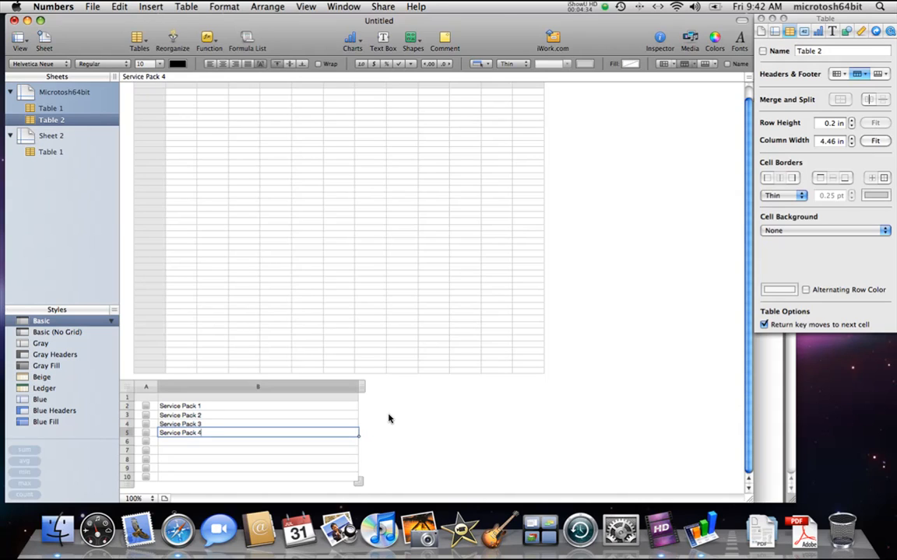
pyautogui.press('Return')
pyautogui.write('S')
pyautogui.press('Right')
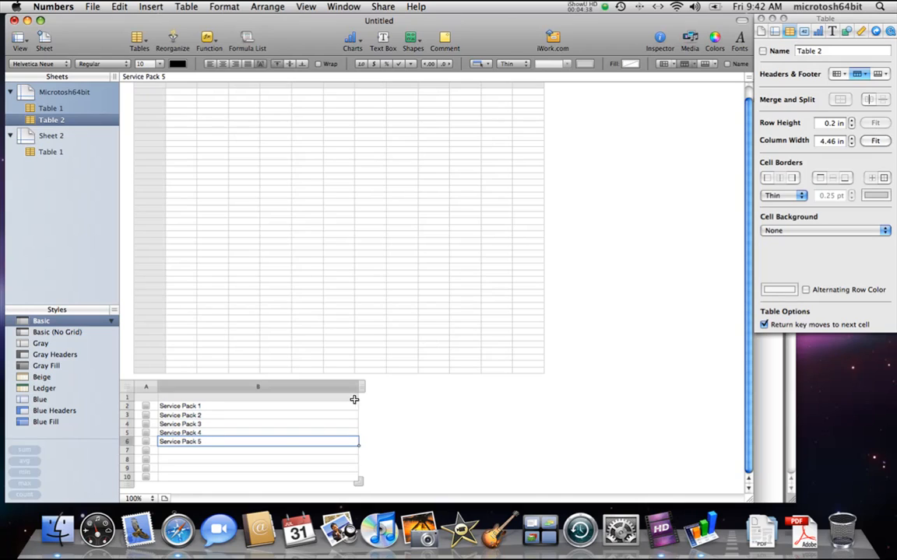
pyautogui.click(412, 460)
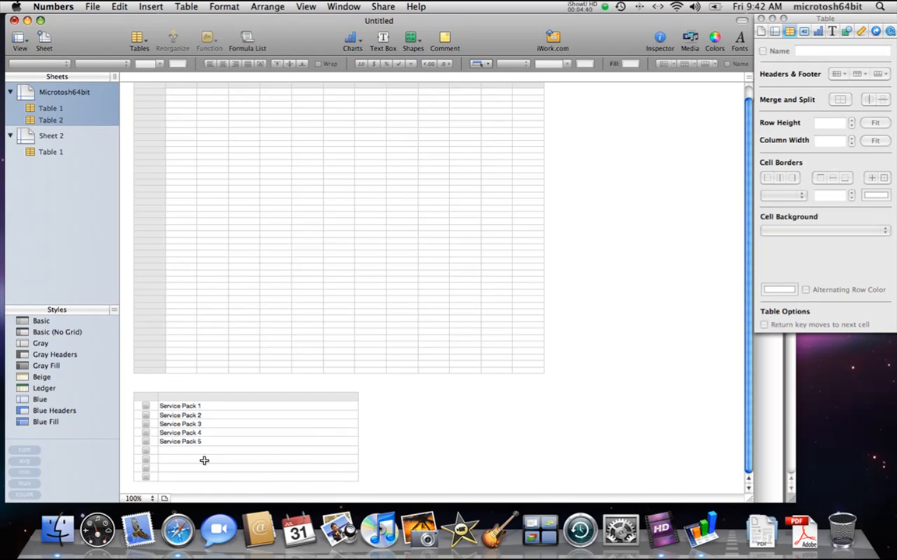
# Tick the checkboxes for Service Pack 1, 2, 3 and 4 in the checklist table.
pyautogui.click(145, 407)
pyautogui.click(145, 416)
pyautogui.click(145, 433)
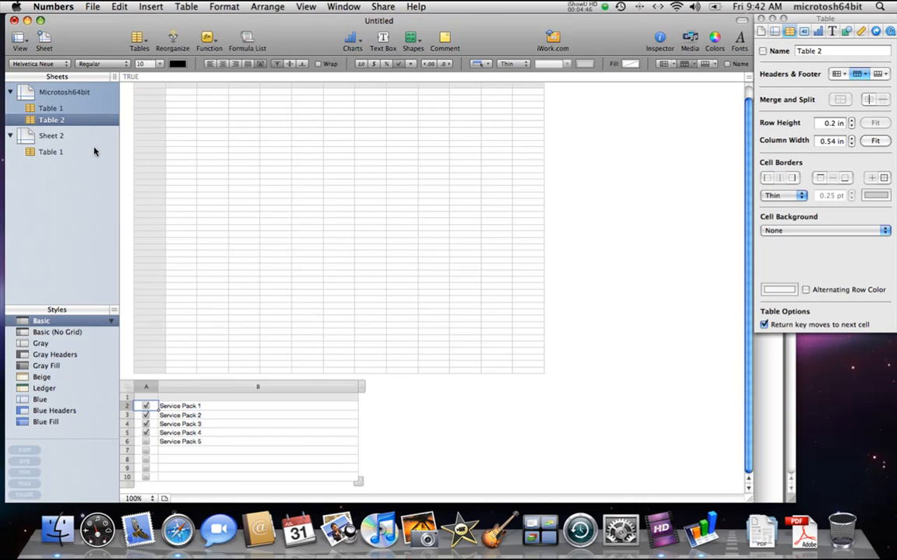
# Delete Sheet 2 from the spreadsheet.
pyautogui.rightClick(55, 136)
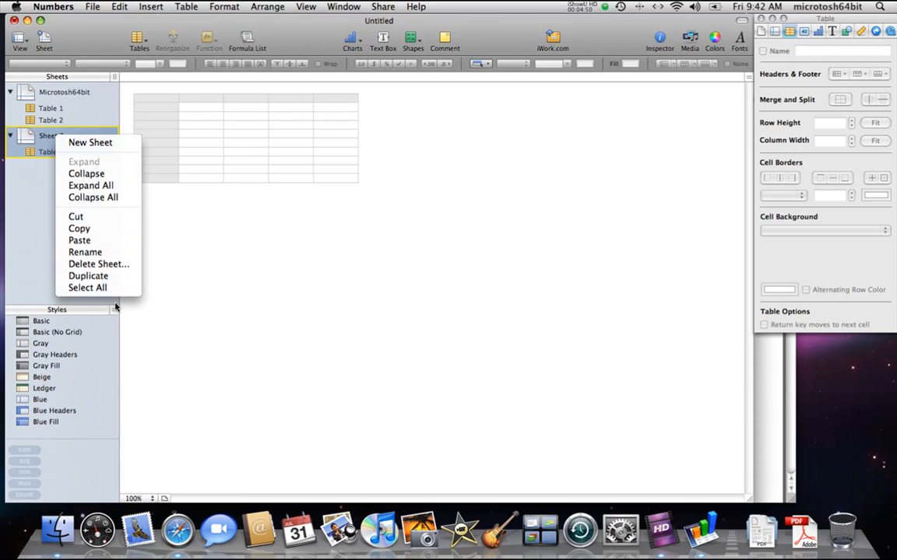
pyautogui.click(84, 264)
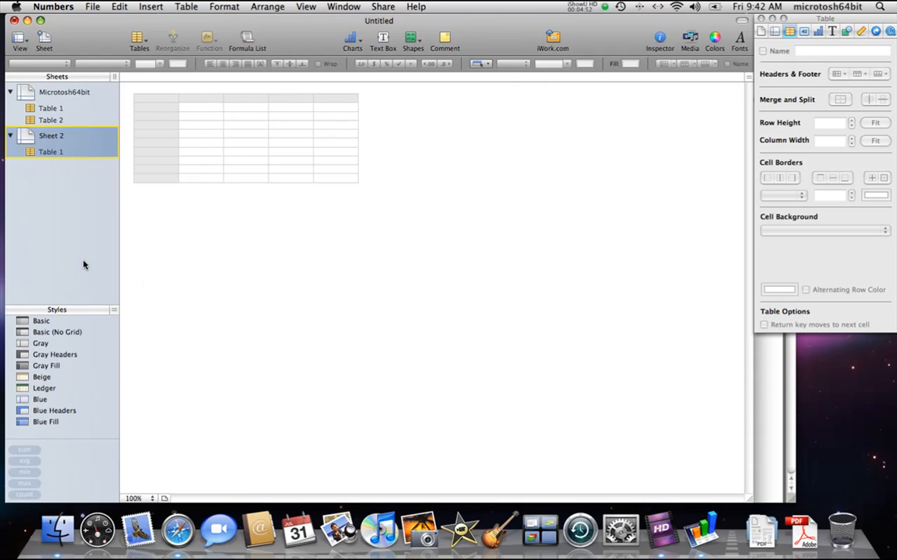
pyautogui.click(465, 118)
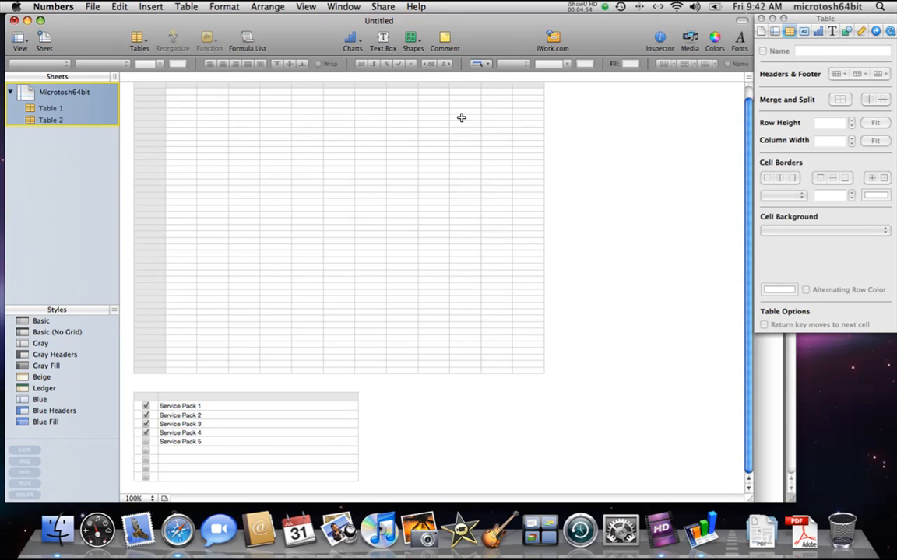
# Insert a Basic table on the Microtosh64bit sheet below the checklist.
pyautogui.click(58, 119)
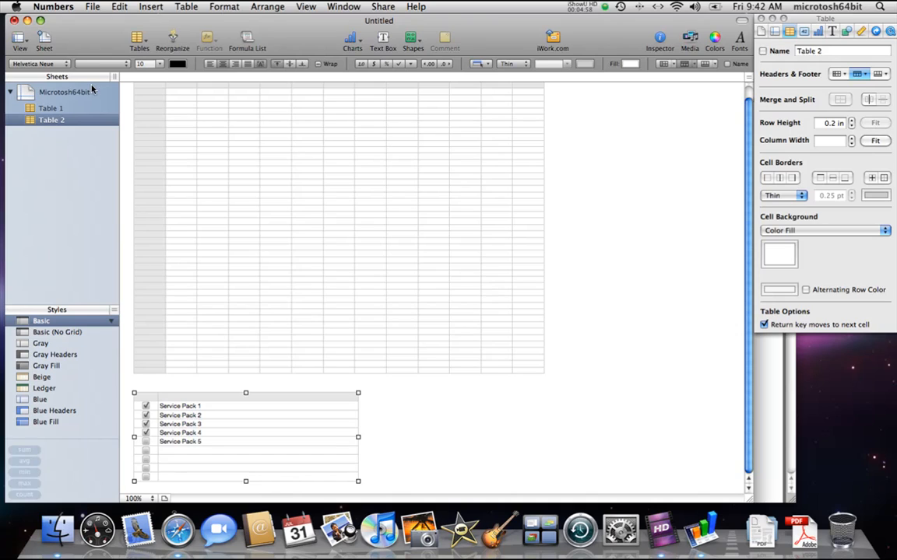
pyautogui.click(69, 108)
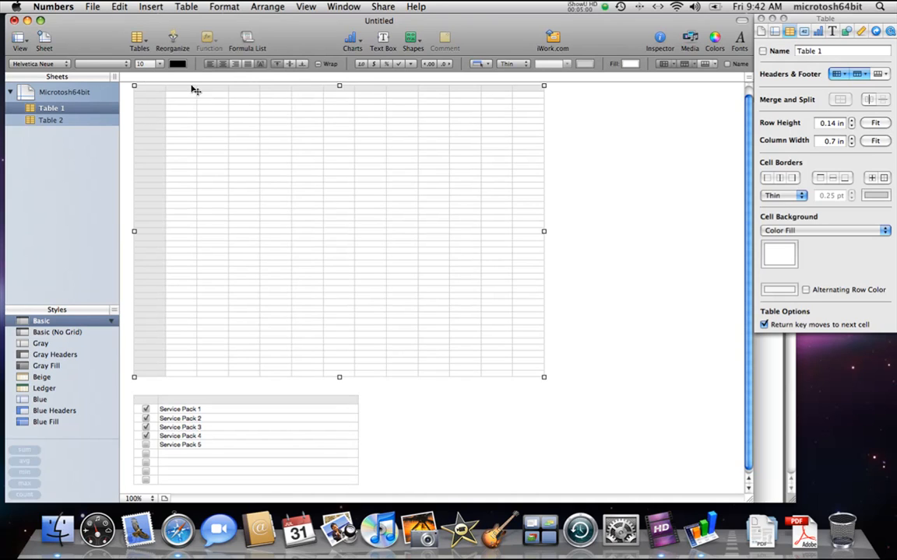
pyautogui.click(151, 6)
pyautogui.moveTo(159, 41)
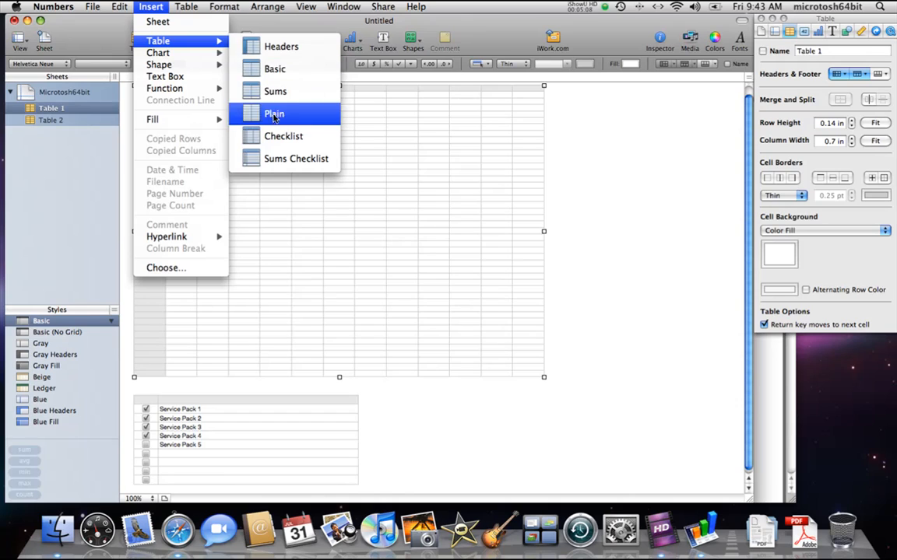
pyautogui.click(274, 71)
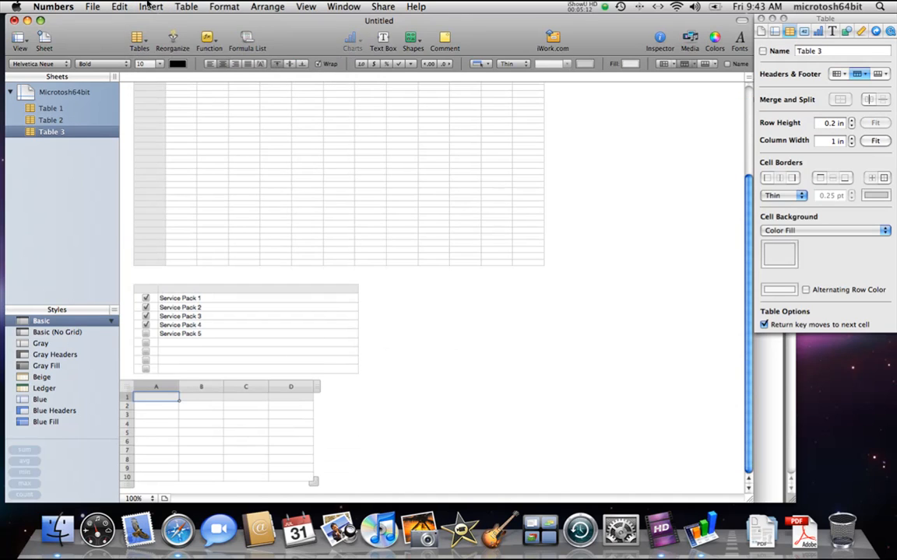
pyautogui.click(182, 6)
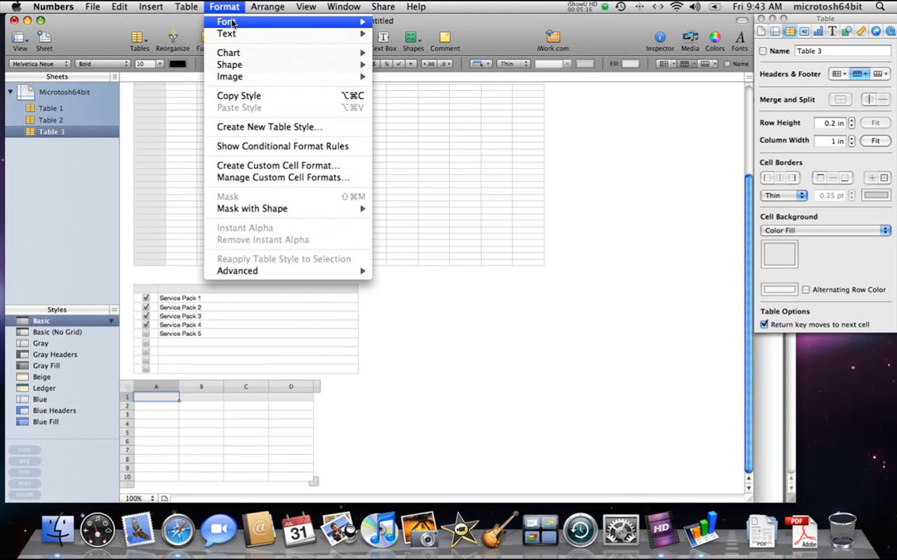
pyautogui.moveTo(274, 83)
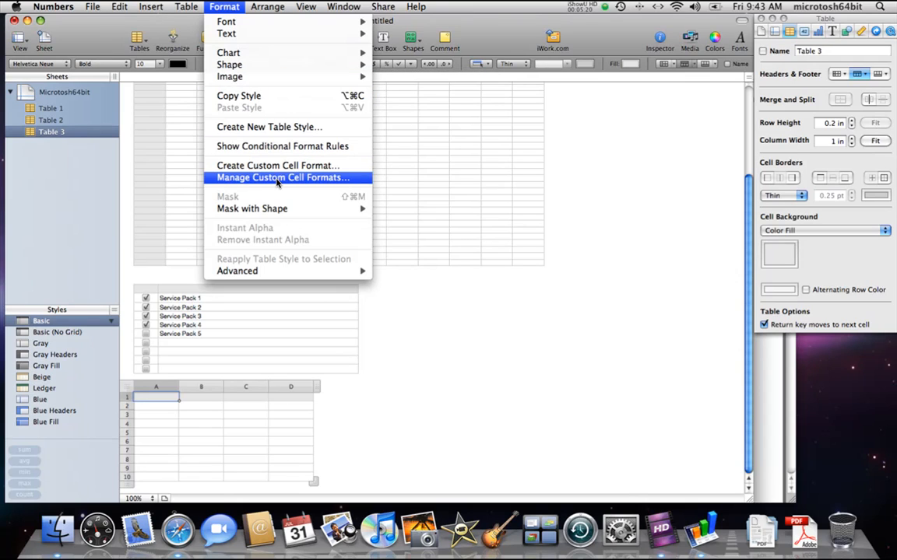
pyautogui.click(69, 234)
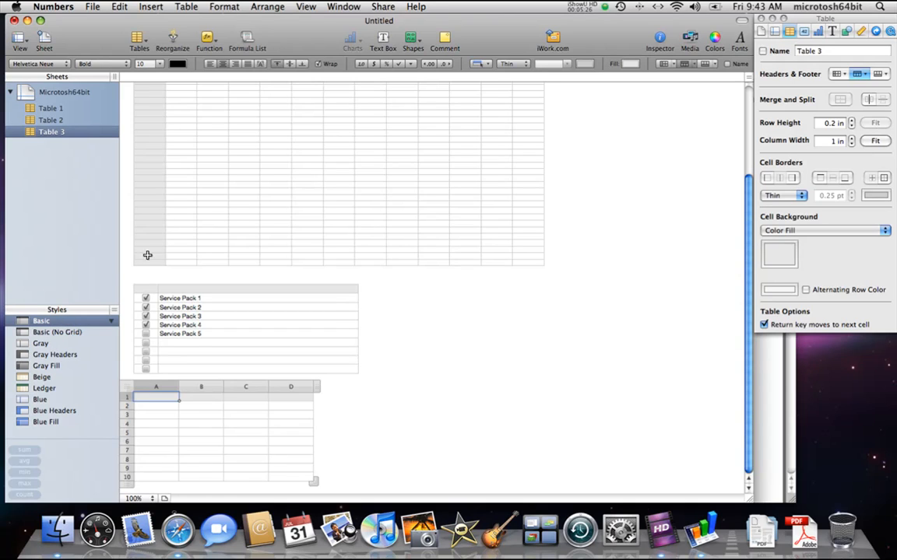
# Try the Gray Headers and Gray Fill table styles on Table 1 and end with the Blue style.
pyautogui.click(174, 200)
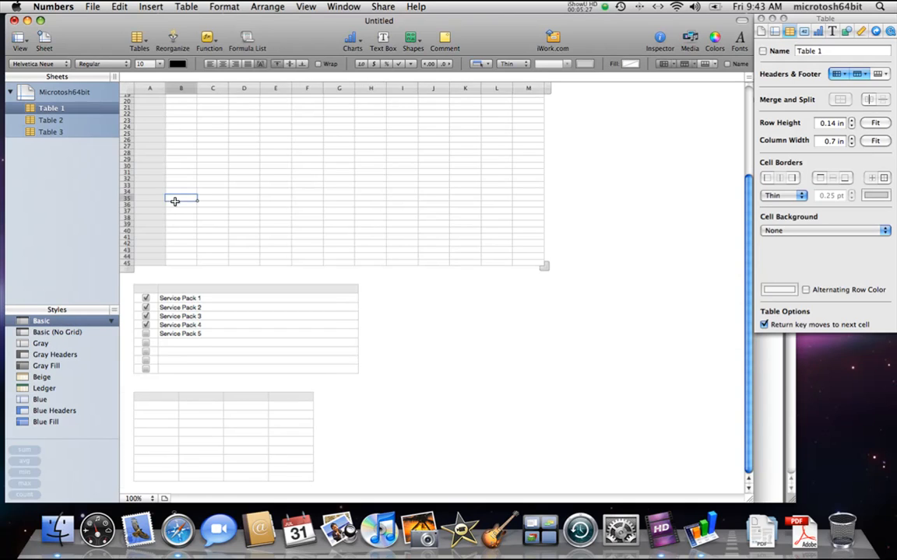
pyautogui.click(52, 355)
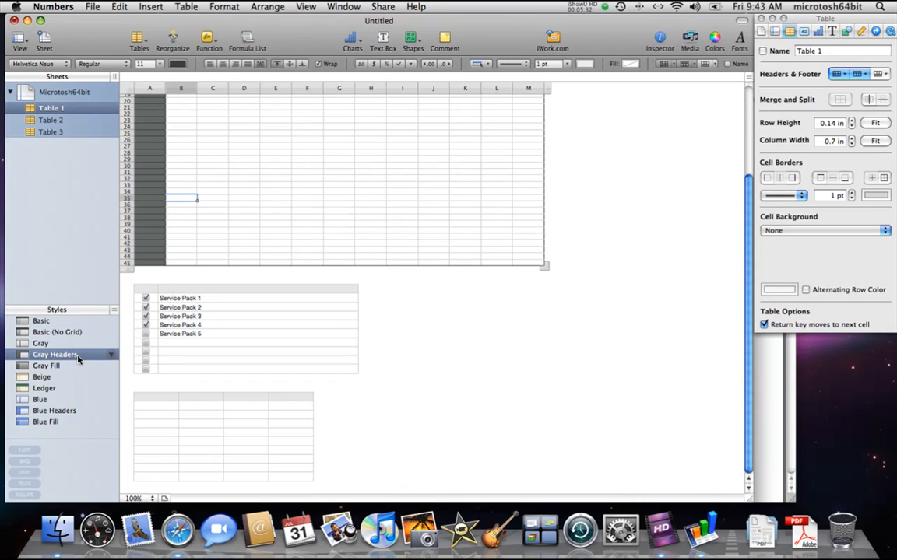
pyautogui.click(49, 366)
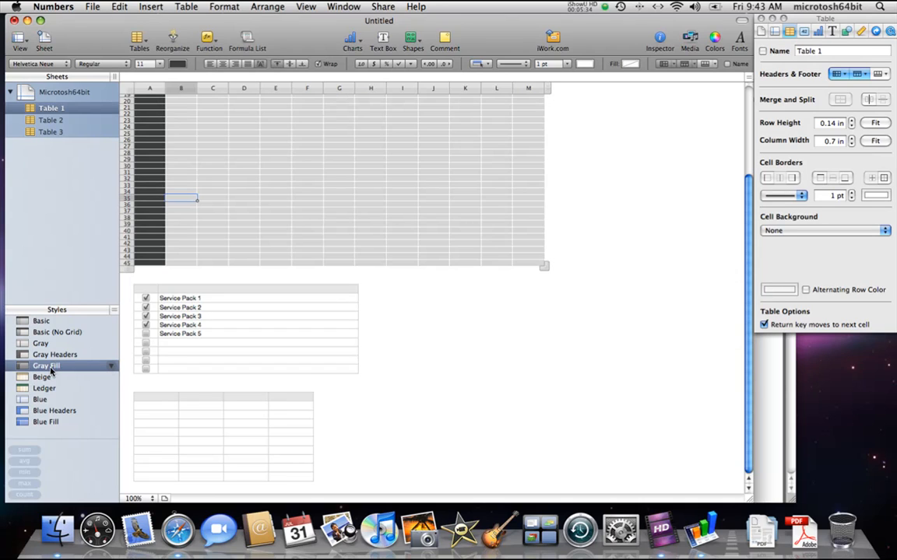
pyautogui.click(48, 400)
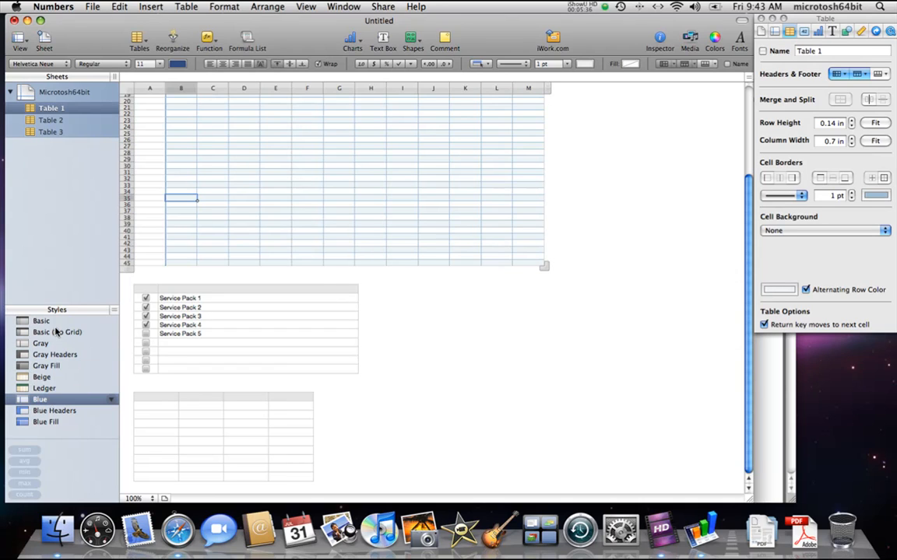
# Apply the Blue Headers style to Table 1 and enlarge the table to column R and row 59.
pyautogui.click(47, 321)
pyautogui.click(51, 411)
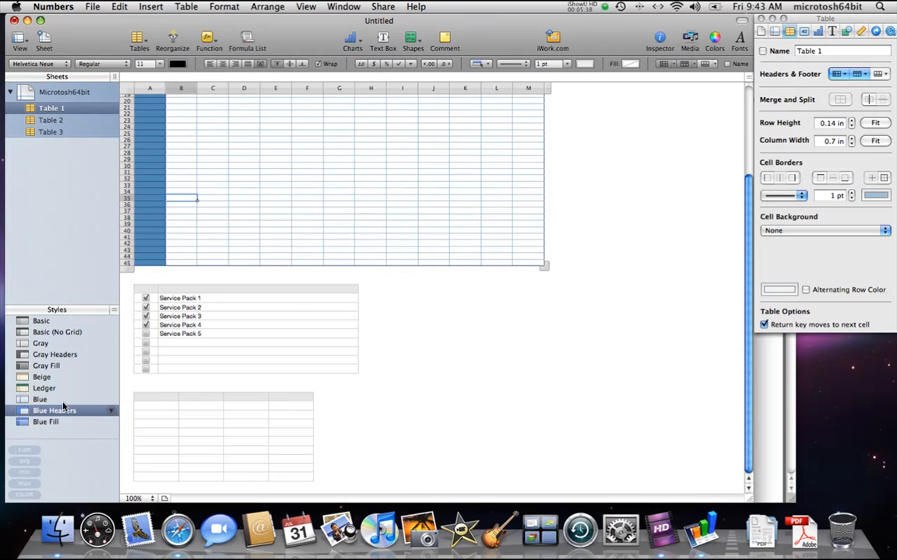
pyautogui.click(538, 263)
pyautogui.moveTo(547, 268); pyautogui.dragTo(674, 358)
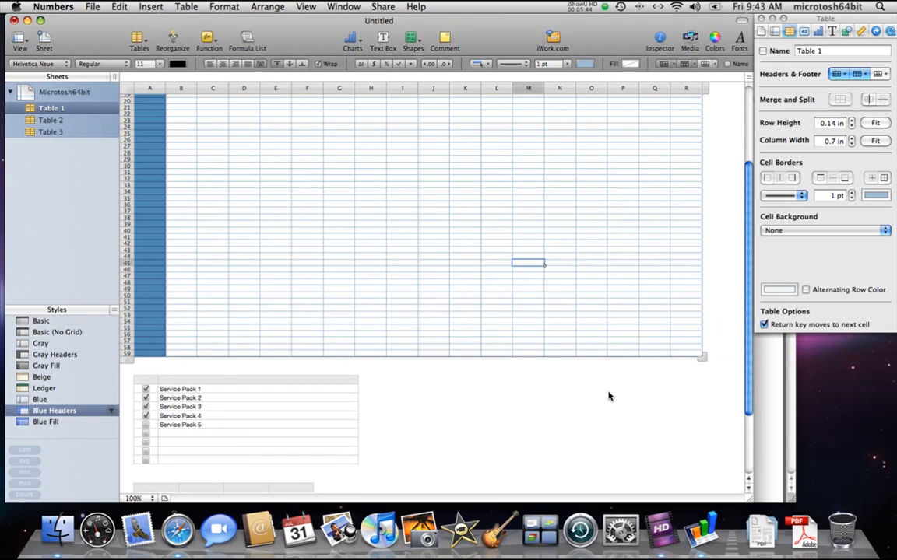
# Examine the beginning of Table 1 and select its header cell A1.
pyautogui.click(559, 359)
pyautogui.scroll(5, 674, 191)
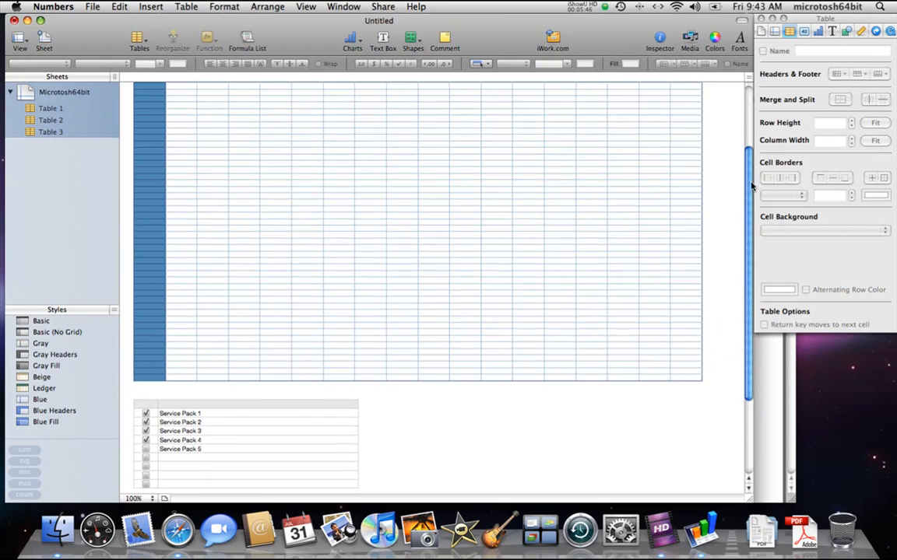
pyautogui.click(314, 124)
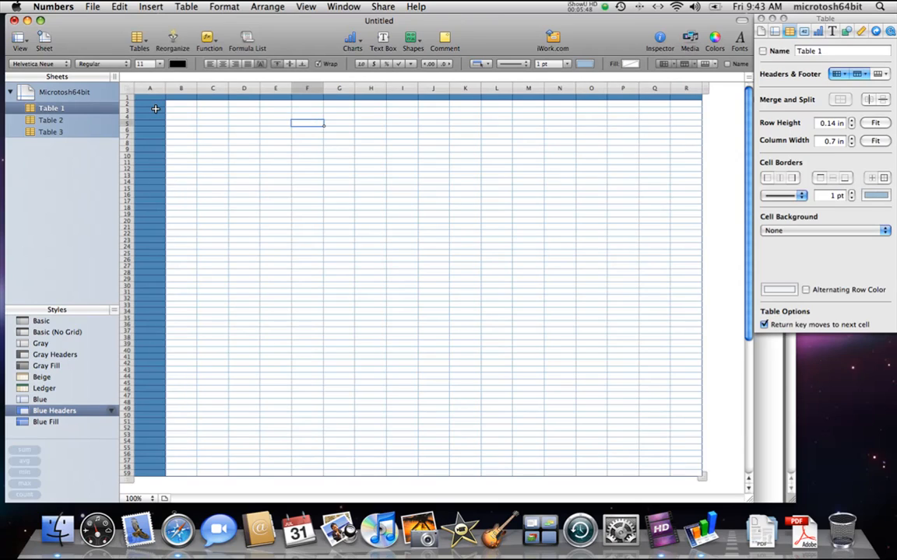
pyautogui.click(161, 98)
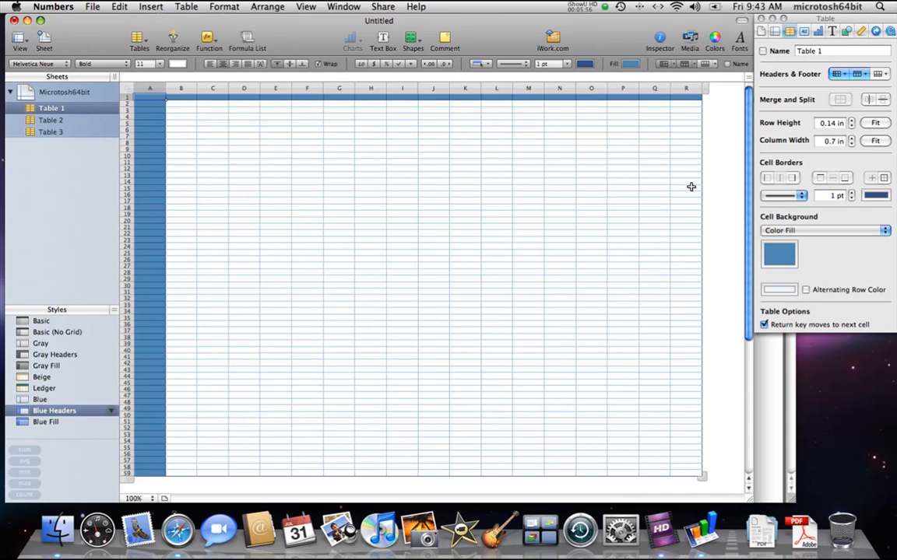
# Quit Numbers without saving the changes to the untitled spreadsheet.
pyautogui.click(51, 6)
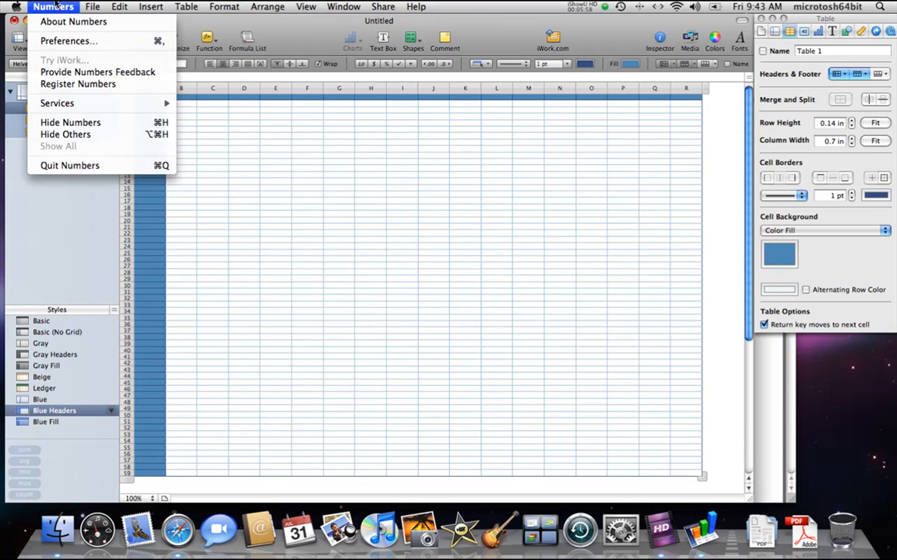
pyautogui.click(68, 166)
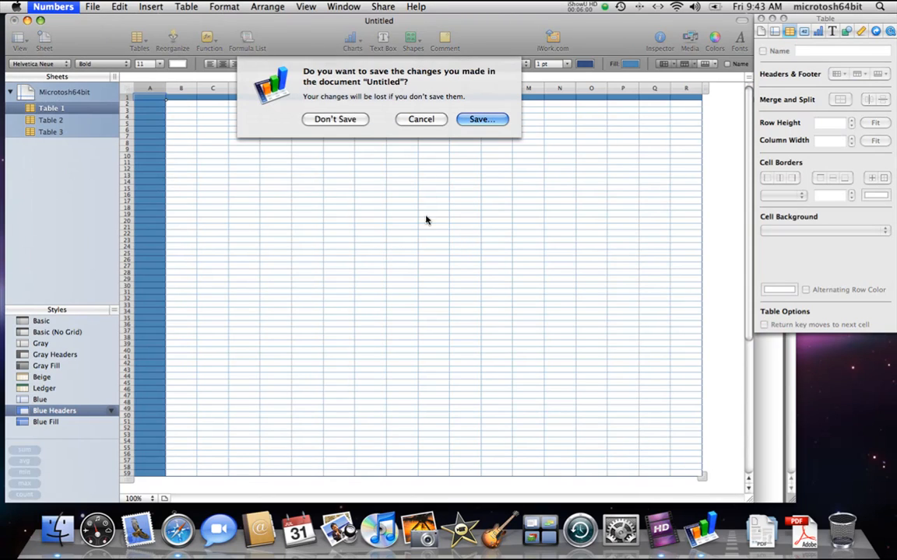
pyautogui.click(319, 121)
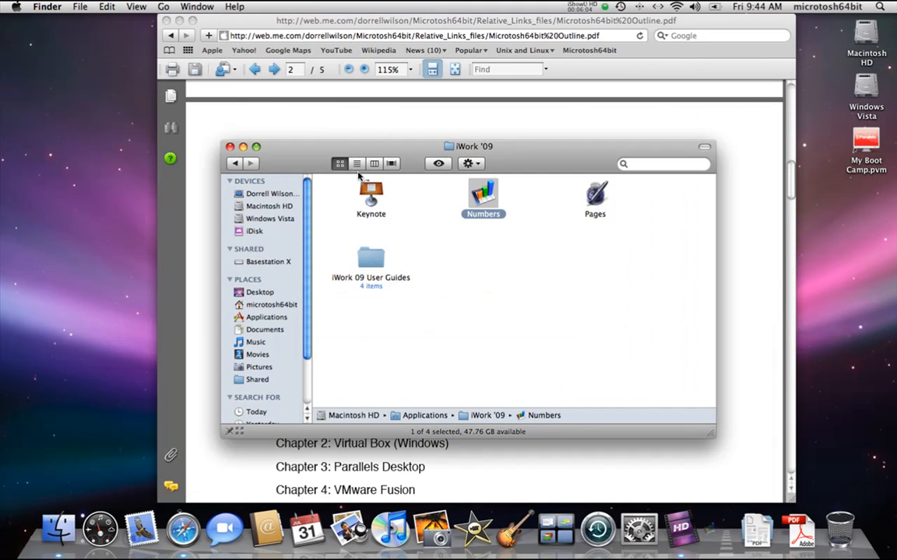
# Relaunch Numbers from the iWork '09 folder and create a spreadsheet from the Personal category's Event Planner template.
pyautogui.doubleClick(476, 199)
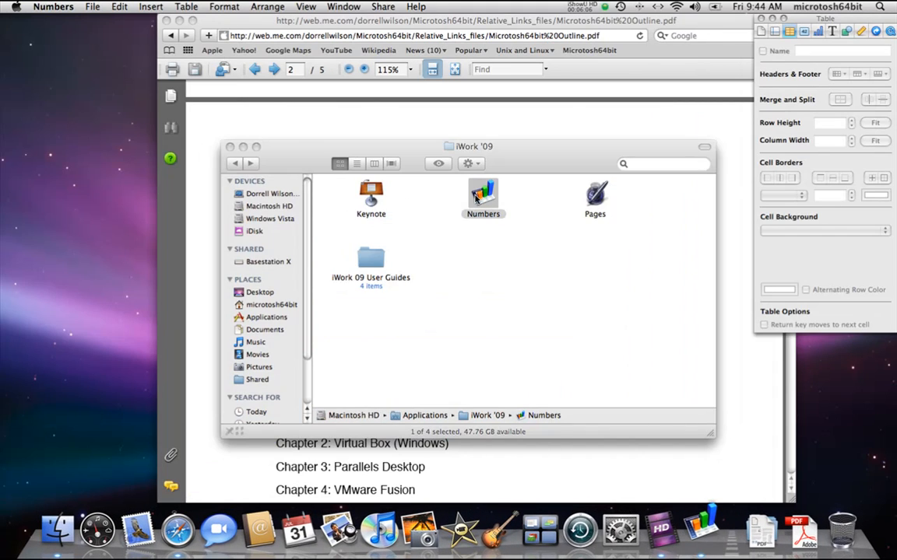
pyautogui.click(195, 100)
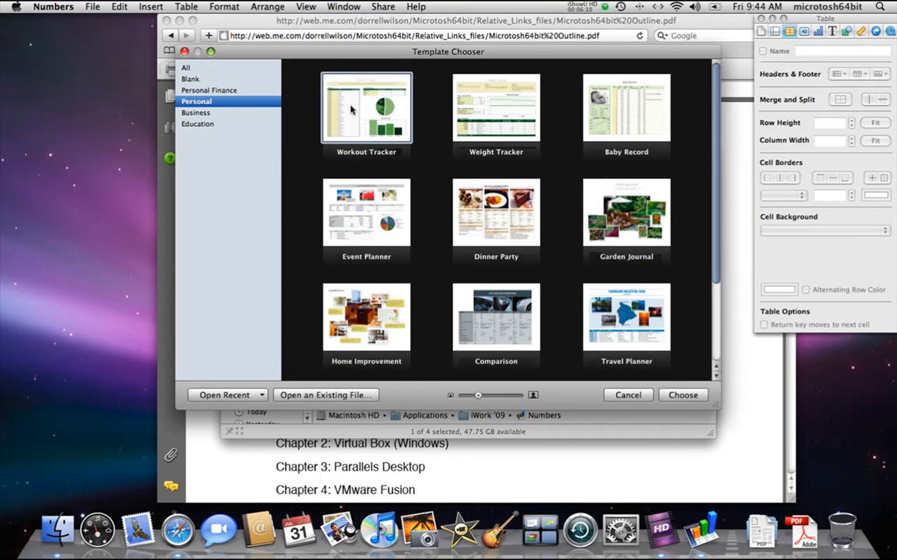
pyautogui.click(394, 194)
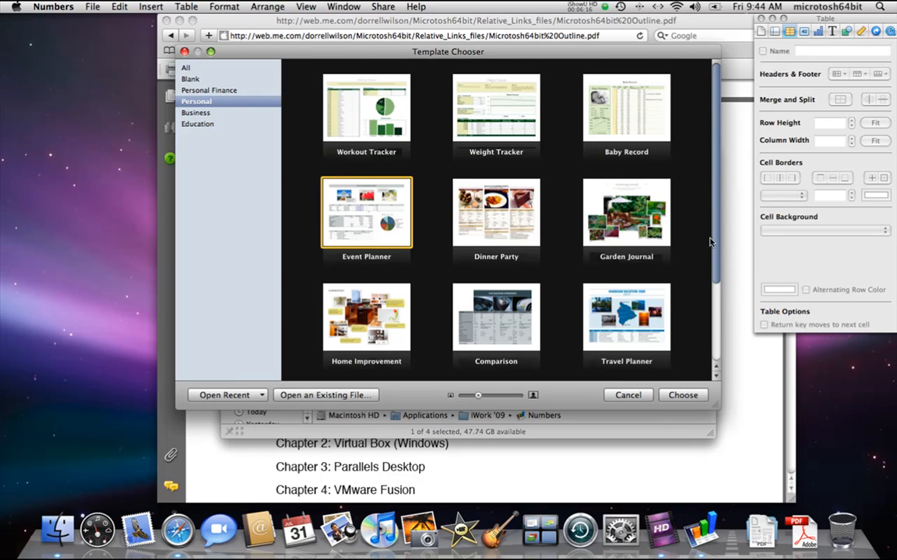
pyautogui.scroll(-3, 716, 236)
pyautogui.scroll(3, 717, 236)
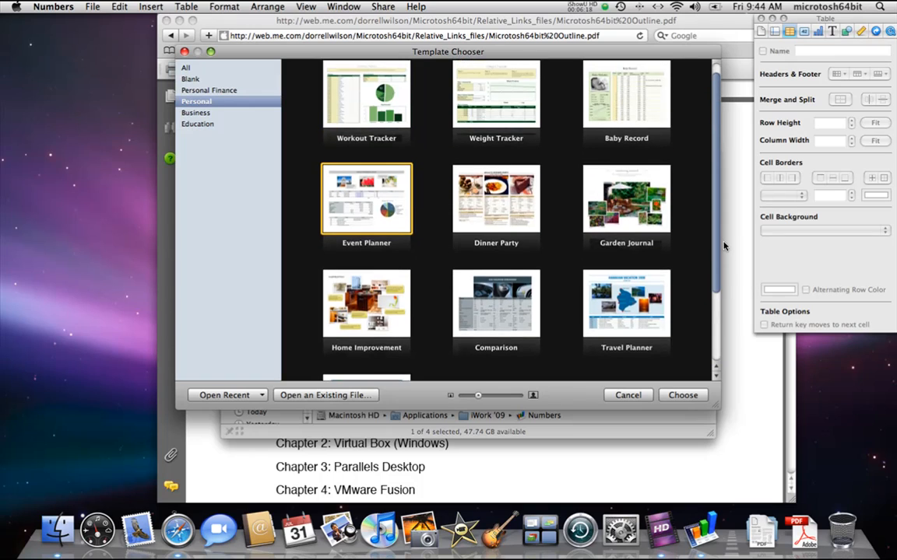
pyautogui.click(682, 396)
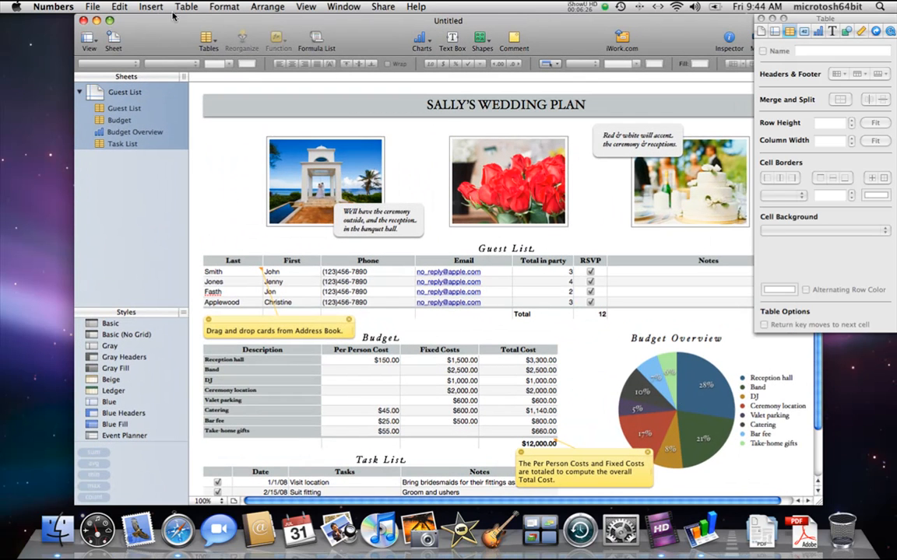
pyautogui.moveTo(144, 22); pyautogui.dragTo(89, 10)
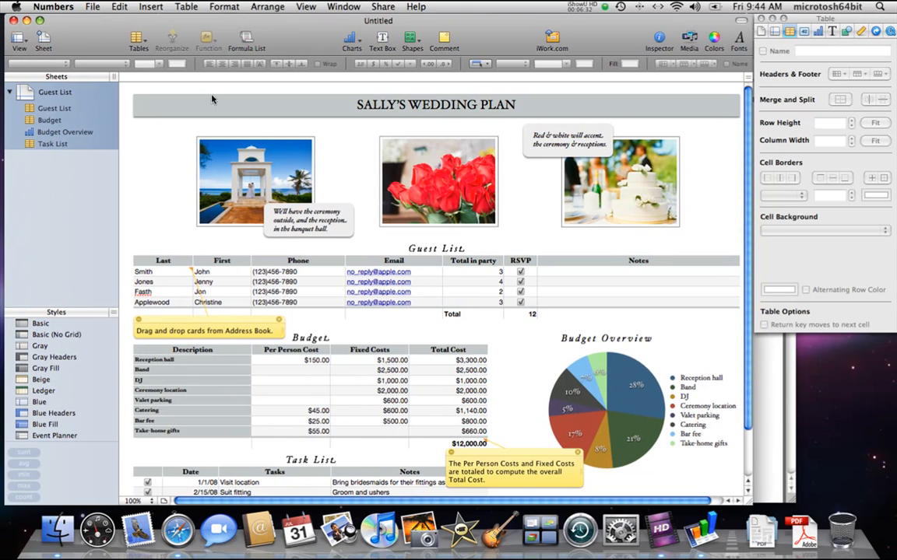
# Review the expanded Save As options, including the advanced ones, and close the dialog without saving.
pyautogui.click(93, 6)
pyautogui.click(109, 99)
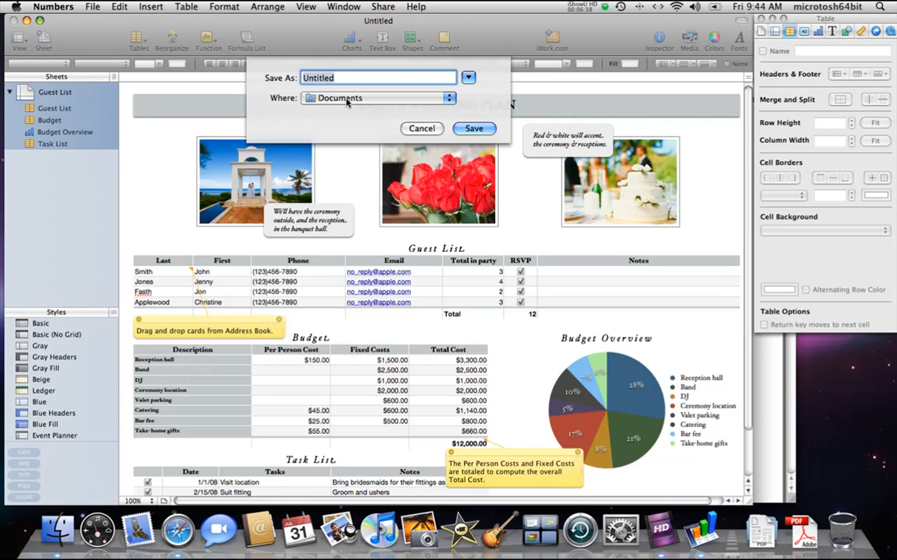
pyautogui.click(466, 80)
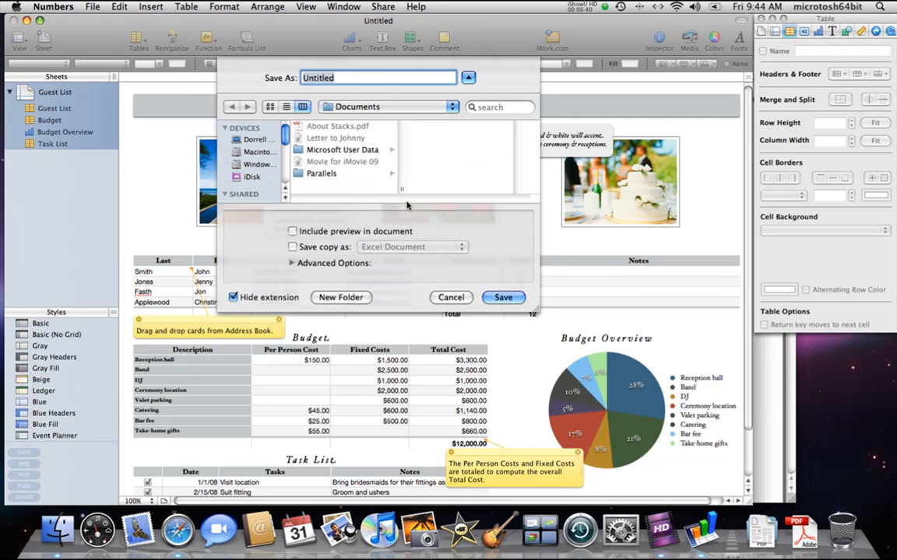
pyautogui.click(291, 263)
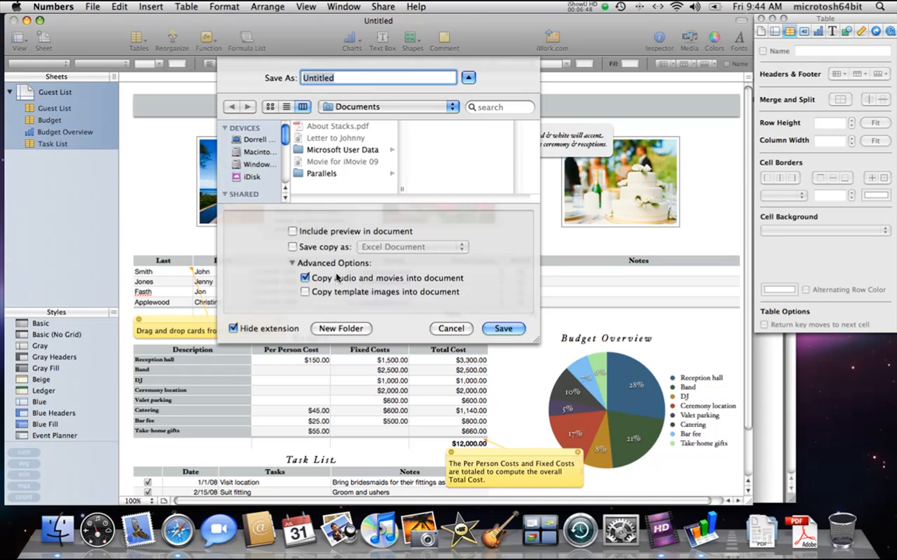
pyautogui.click(304, 265)
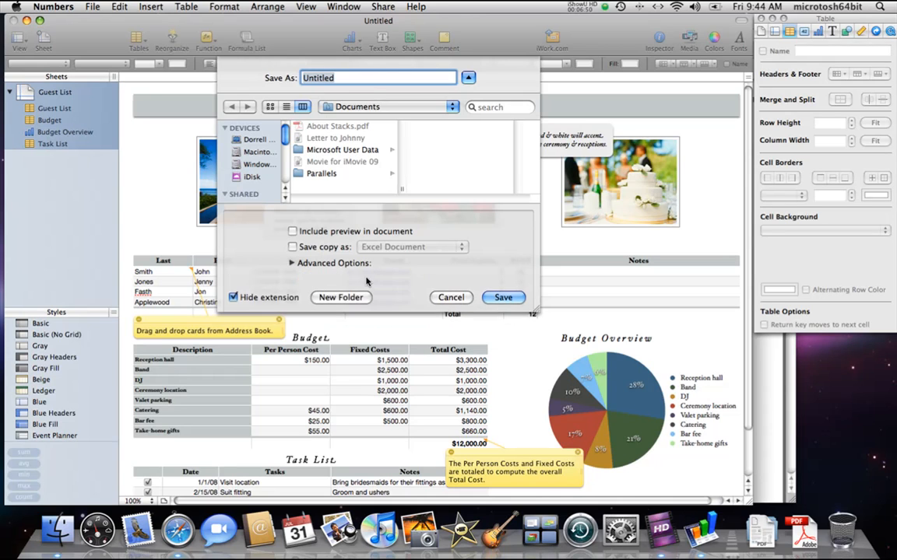
pyautogui.click(450, 301)
# Compare the PDF, Excel and CSV export options for the wedding plan and leave without exporting.
pyautogui.click(152, 7)
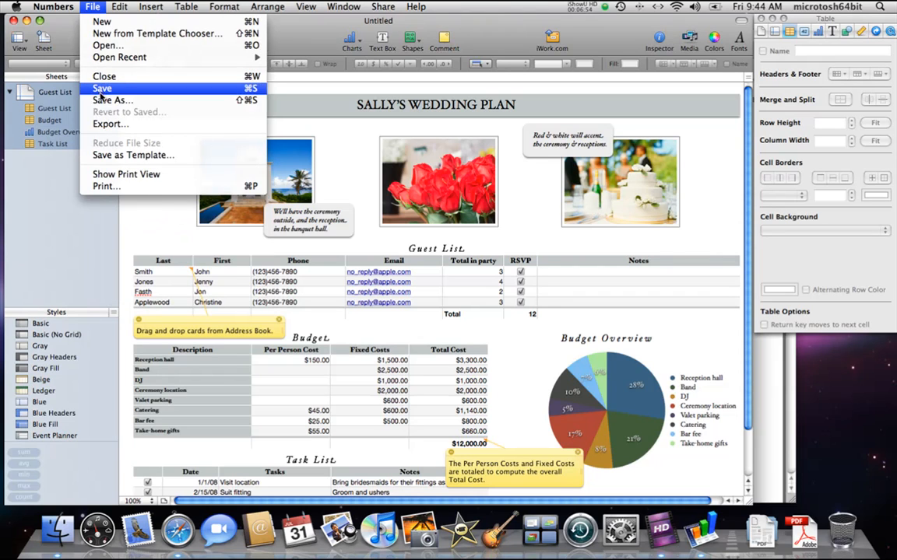
pyautogui.click(113, 126)
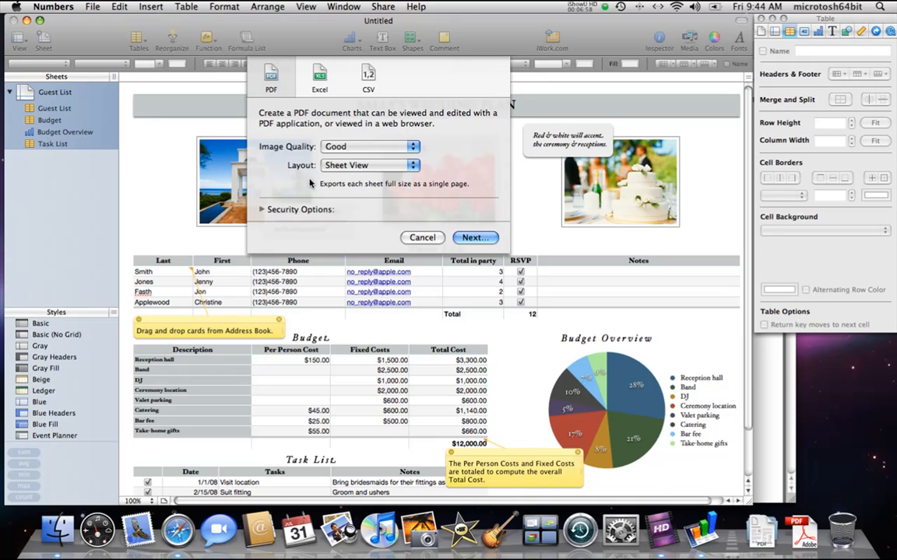
pyautogui.click(319, 82)
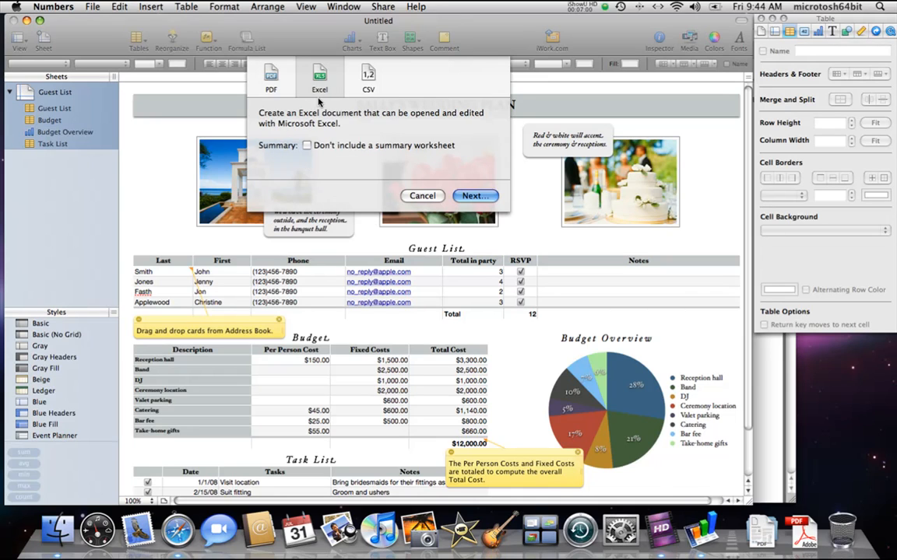
pyautogui.click(366, 81)
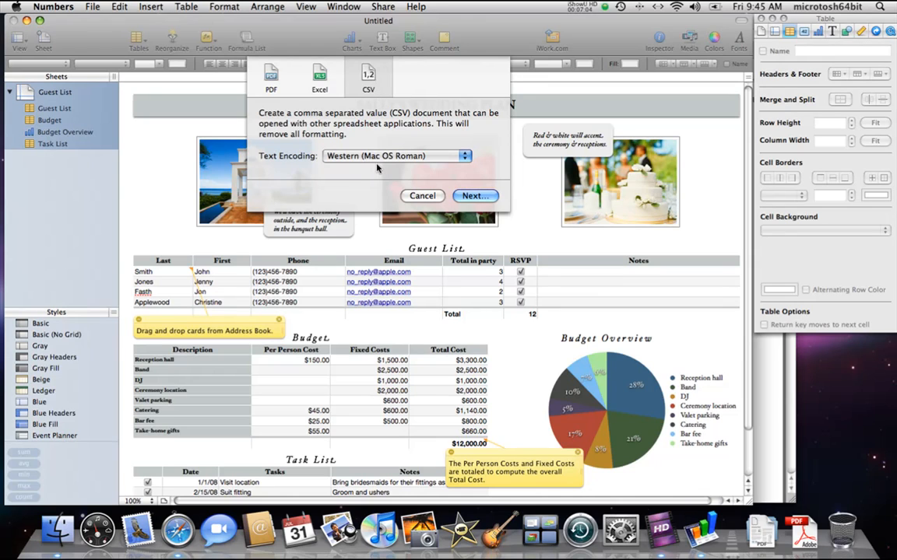
pyautogui.click(275, 85)
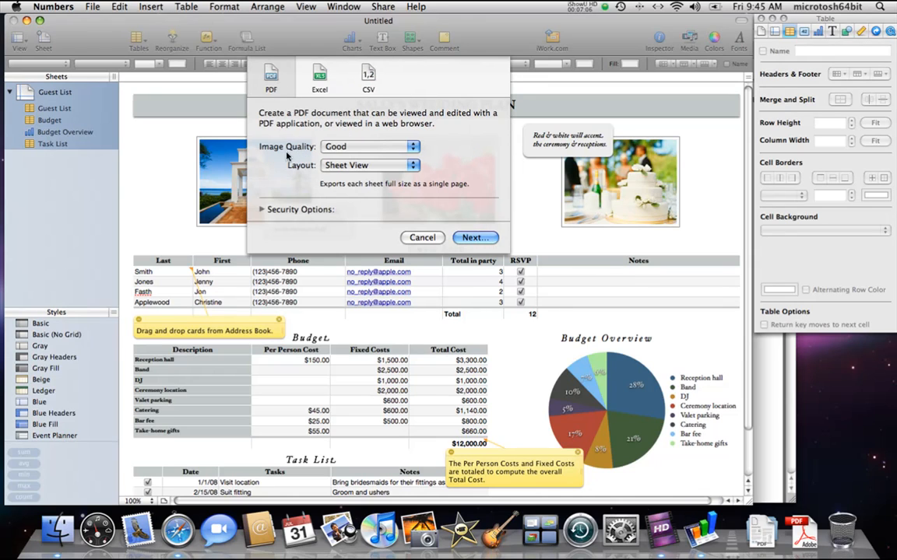
pyautogui.click(423, 238)
# Look at the sharing commands and the export dialog they offer, and cancel the export.
pyautogui.click(383, 6)
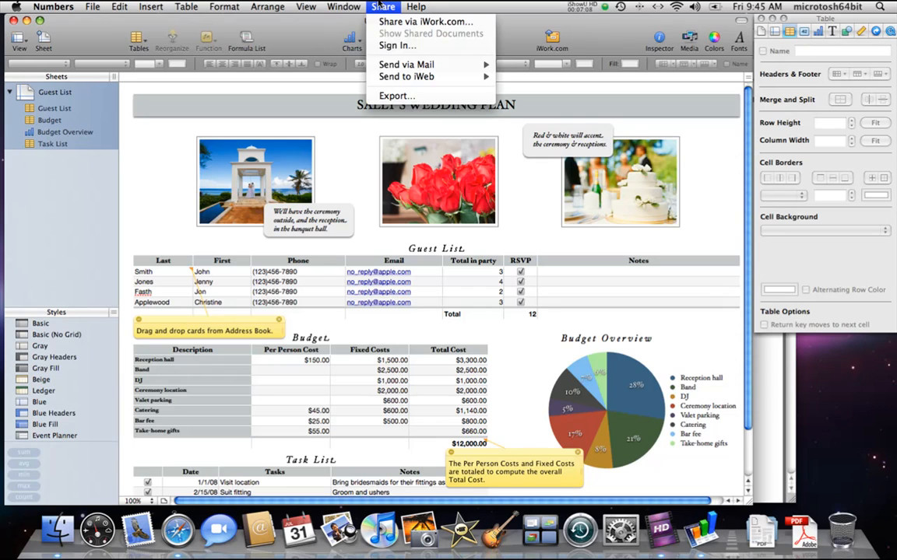
pyautogui.click(394, 94)
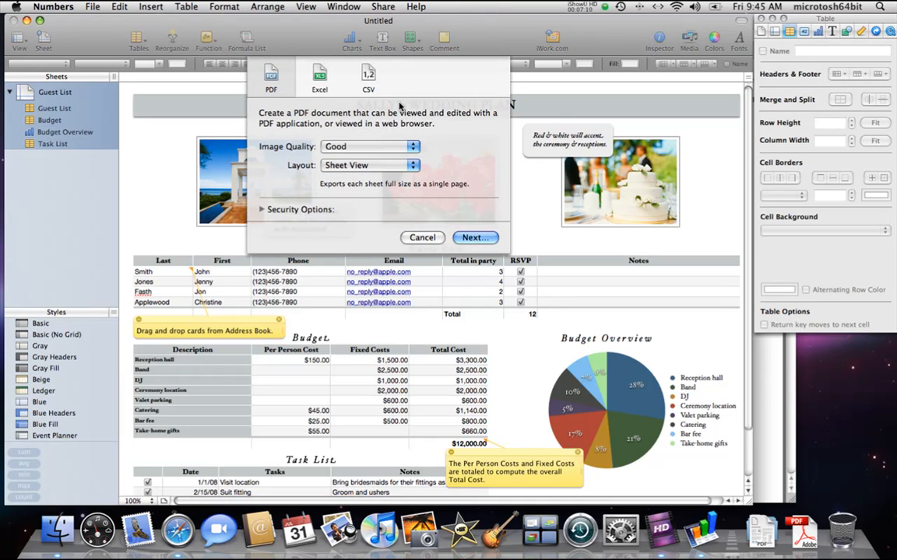
pyautogui.click(383, 7)
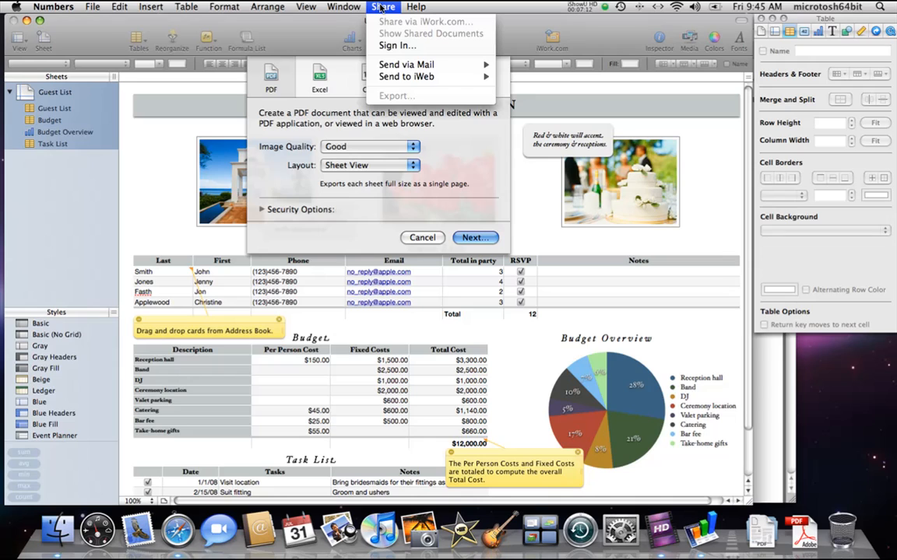
pyautogui.click(329, 107)
pyautogui.click(421, 237)
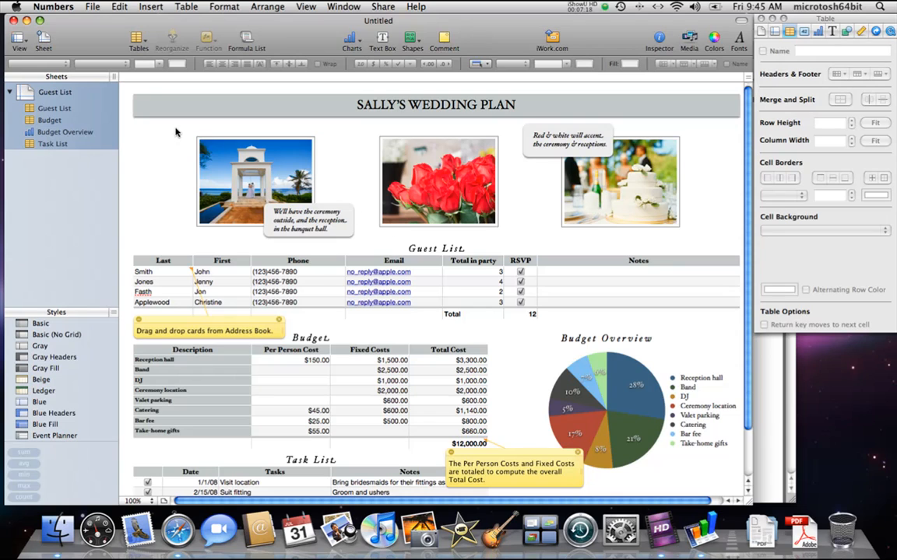
# Start exporting the wedding plan as an Excel document and proceed to the file name and location settings.
pyautogui.click(91, 8)
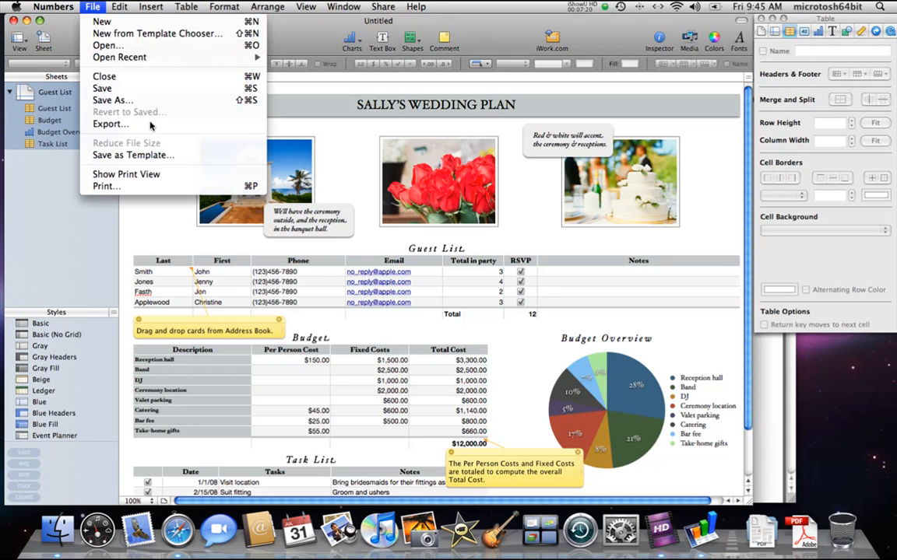
pyautogui.click(149, 103)
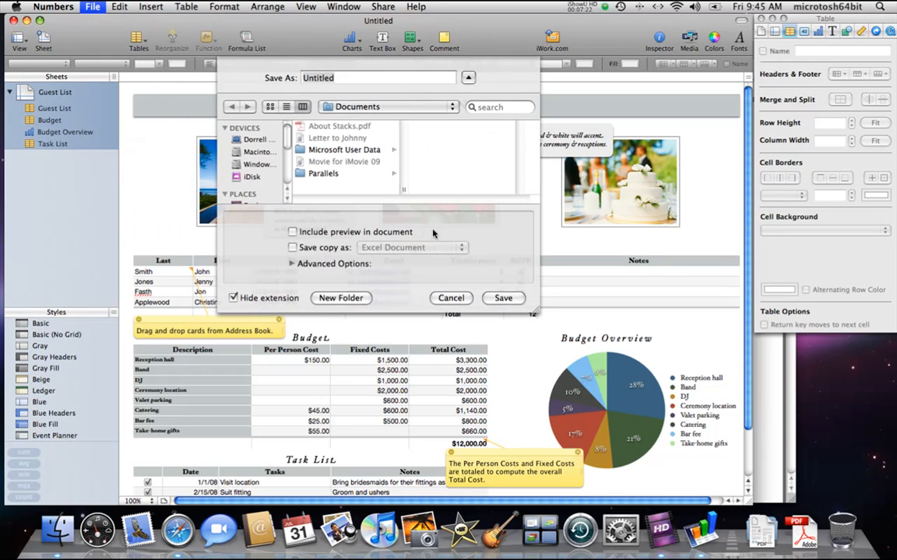
pyautogui.click(91, 7)
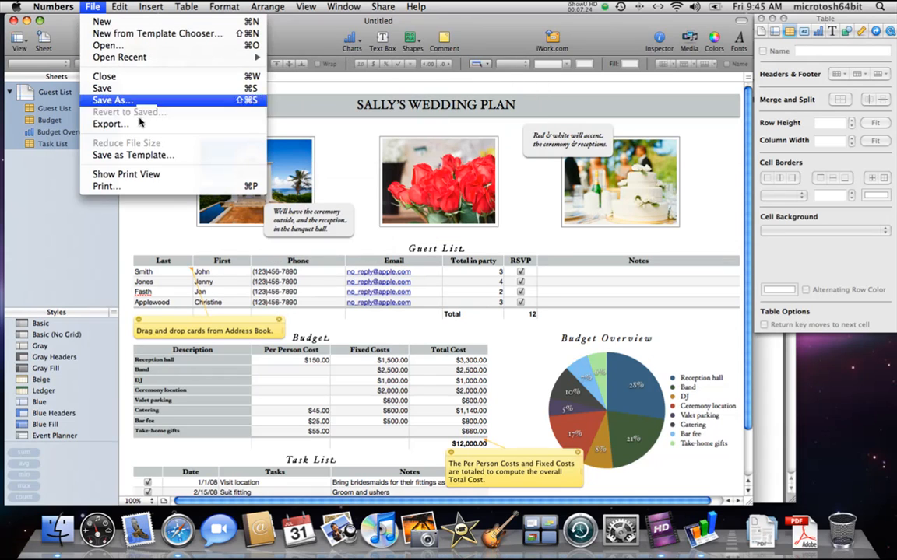
pyautogui.click(139, 125)
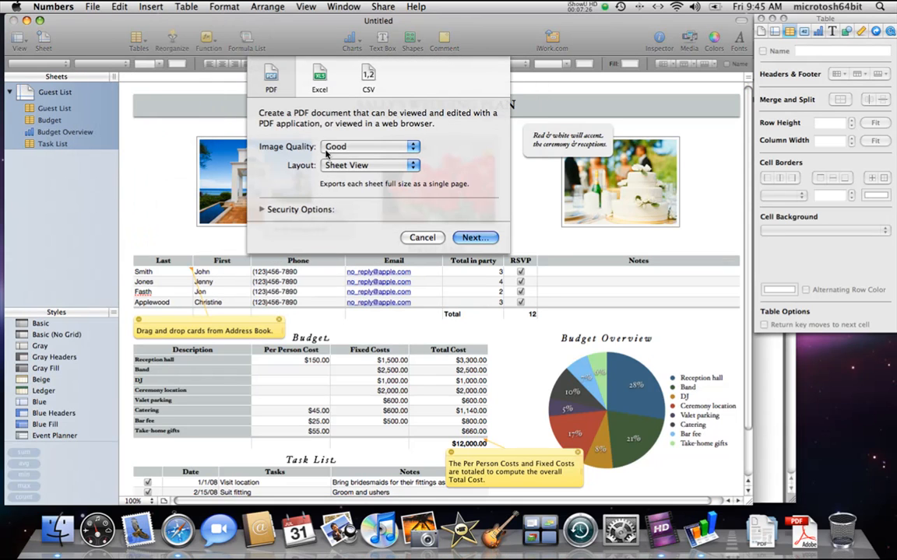
pyautogui.click(315, 87)
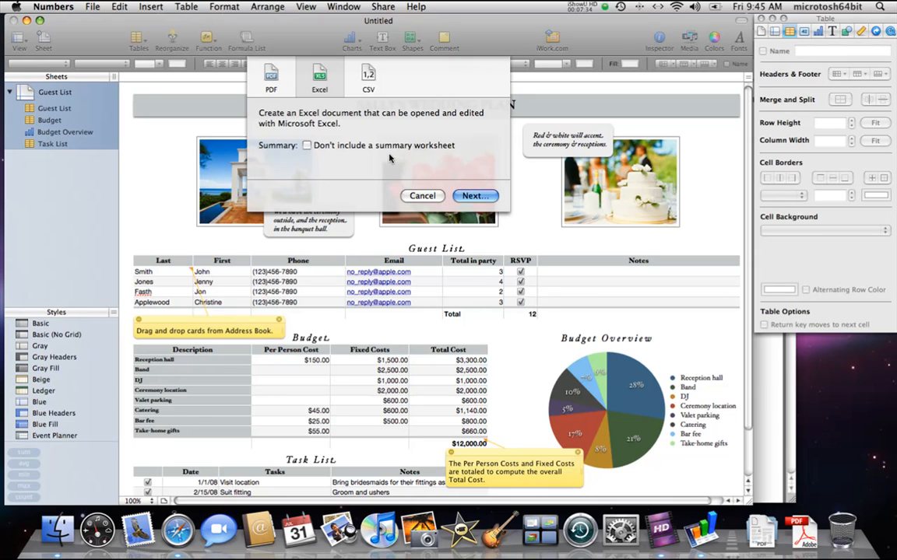
pyautogui.click(470, 196)
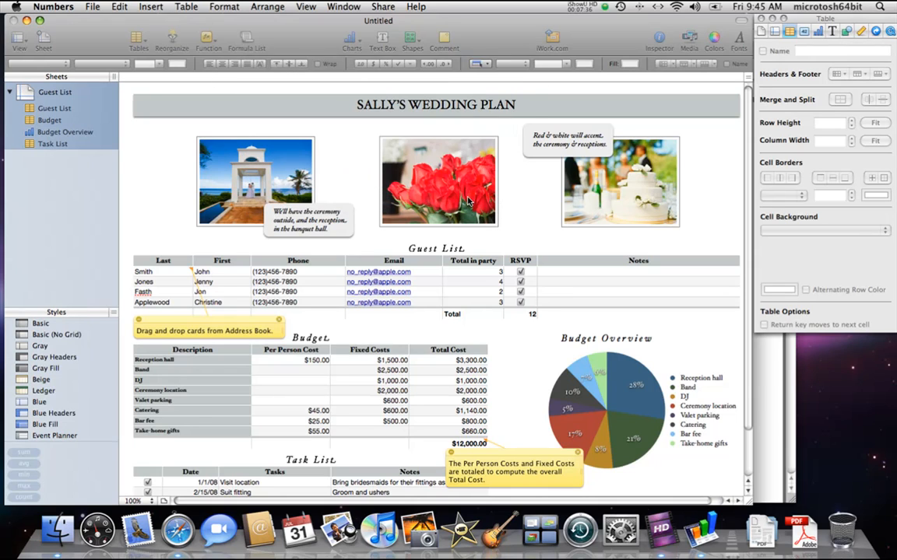
# Export the wedding plan to the Desktop under the file name Blank Sample.
pyautogui.click(257, 234)
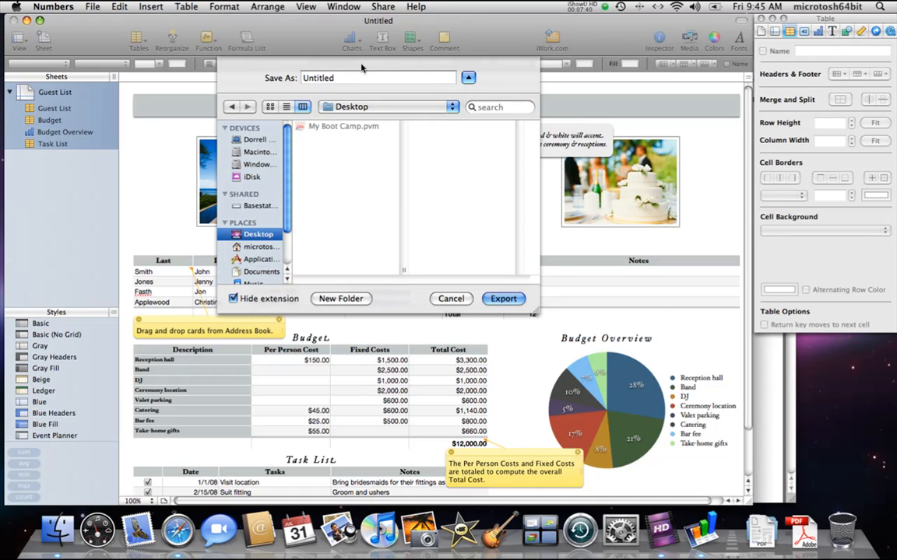
pyautogui.click(307, 79)
pyautogui.press('super+a')
pyautogui.write('Blank Samop')
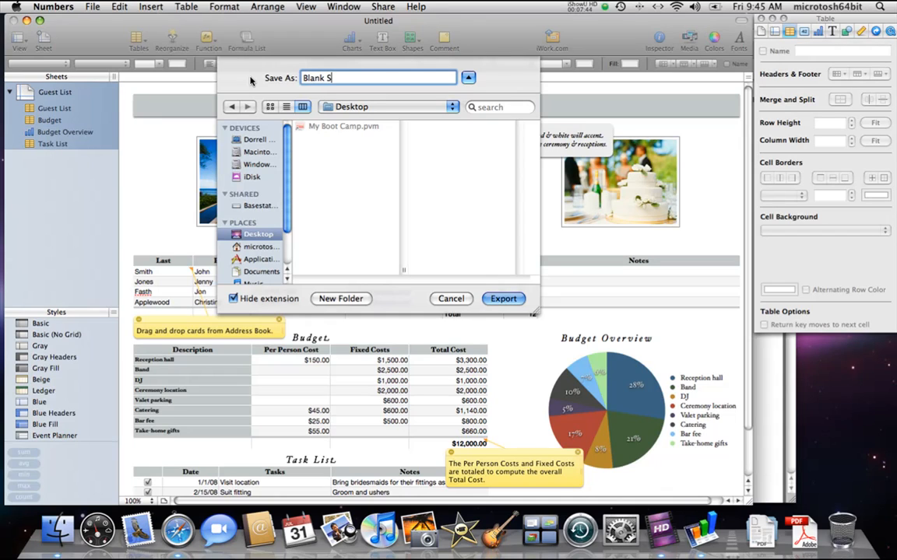
pyautogui.press('BackSpace')
pyautogui.press('BackSpace')
pyautogui.write('ple')
pyautogui.click(503, 298)
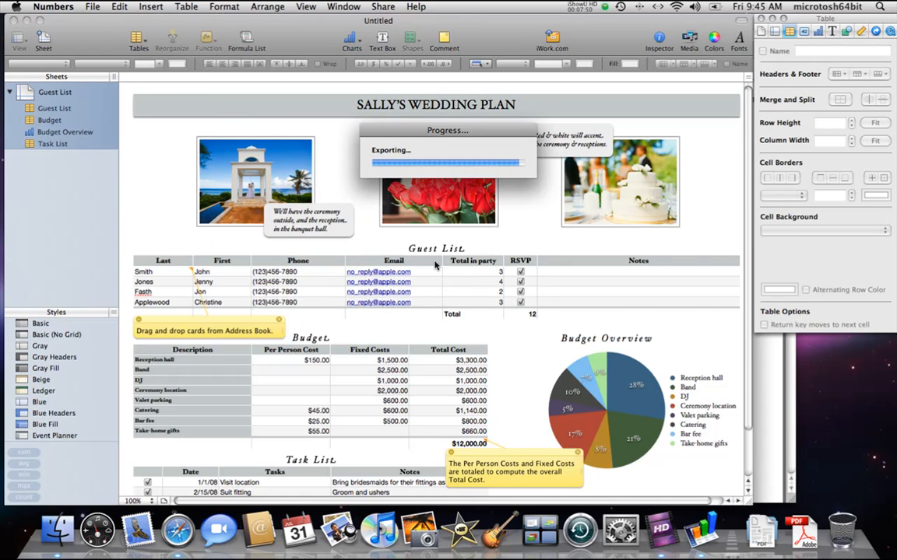
# Quit Numbers and open the exported Blank Sample file from the desktop in Microsoft Excel, allowing its first launch.
pyautogui.click(54, 6)
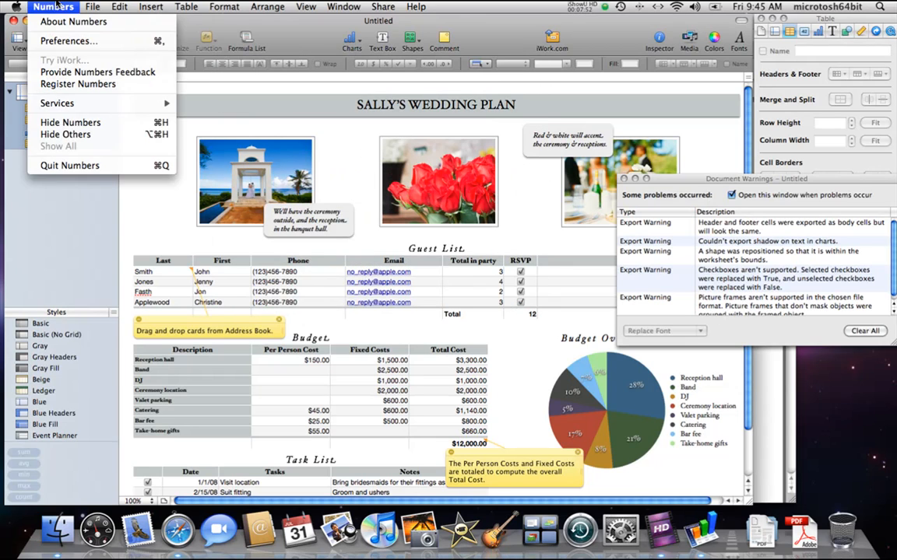
pyautogui.click(104, 166)
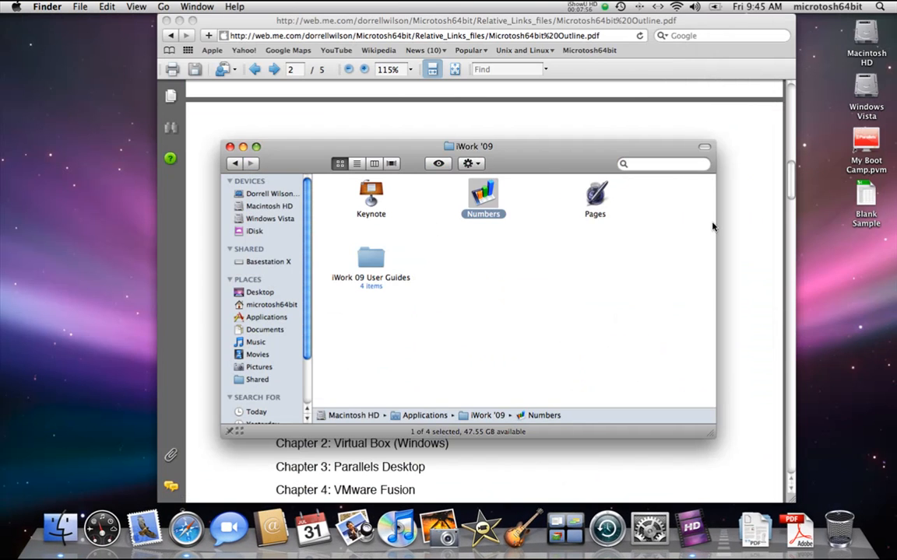
pyautogui.click(662, 239)
pyautogui.click(868, 199)
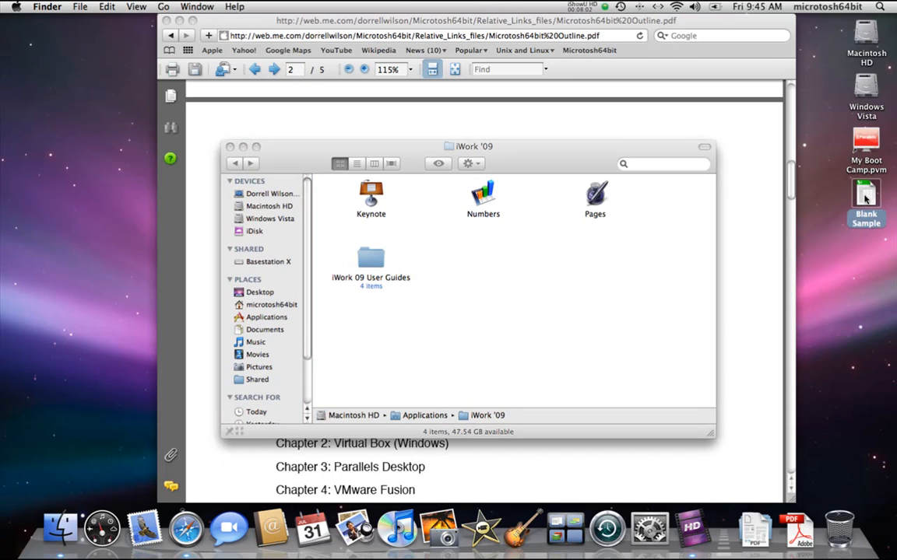
pyautogui.doubleClick(867, 199)
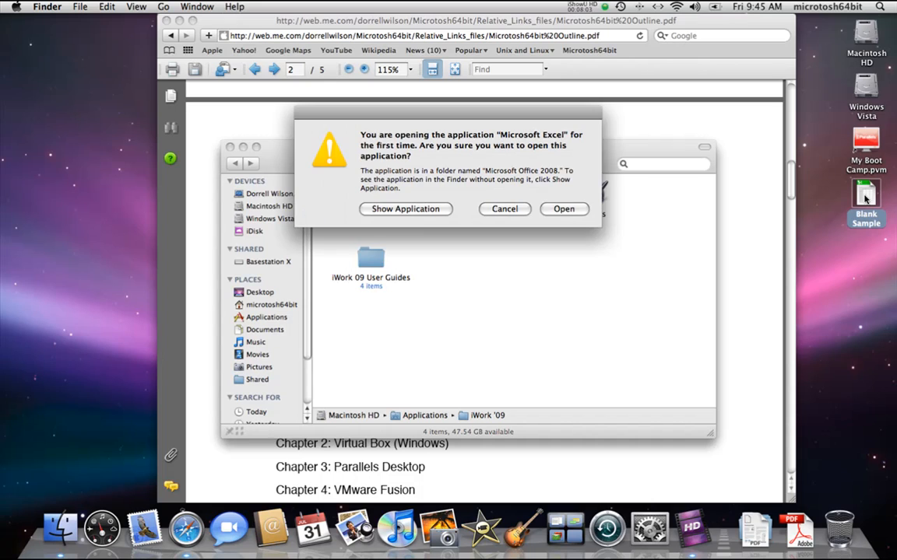
pyautogui.click(562, 209)
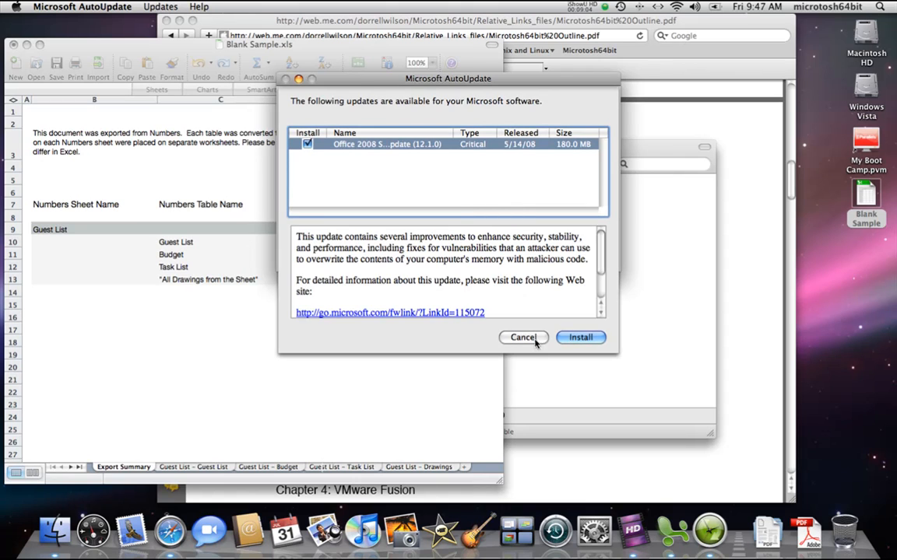
# Dismiss the Microsoft AutoUpdate windows without installing, and move the Formatting Palette and the workbook window apart.
pyautogui.click(524, 337)
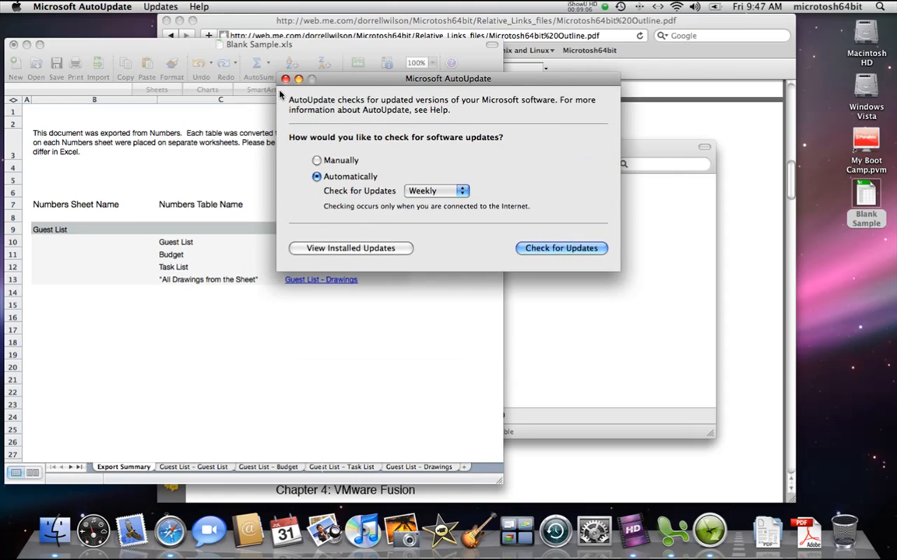
pyautogui.click(286, 79)
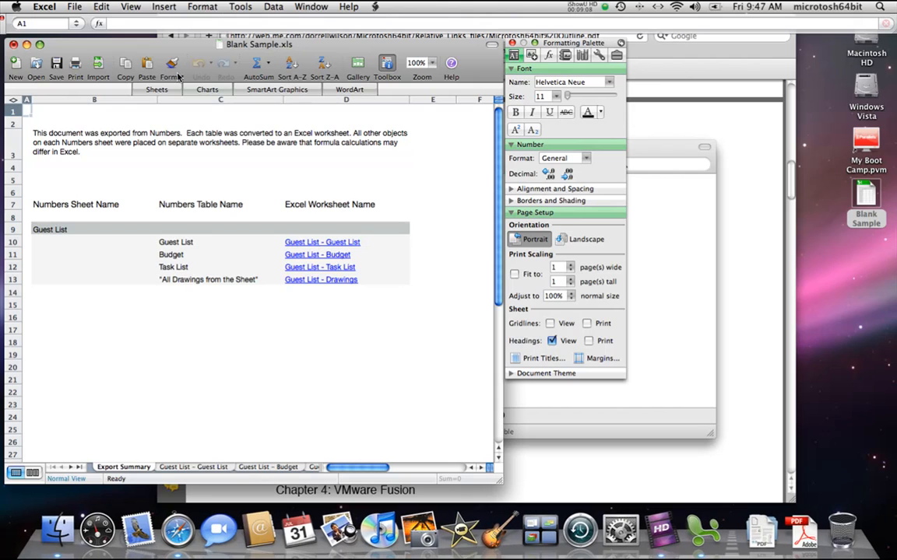
pyautogui.moveTo(558, 46); pyautogui.dragTo(832, 47)
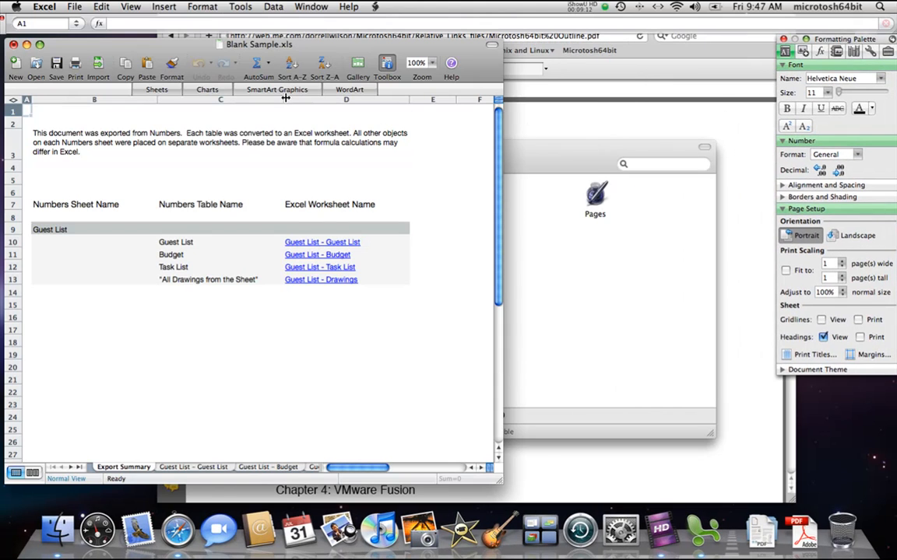
pyautogui.moveTo(90, 44); pyautogui.dragTo(236, 54)
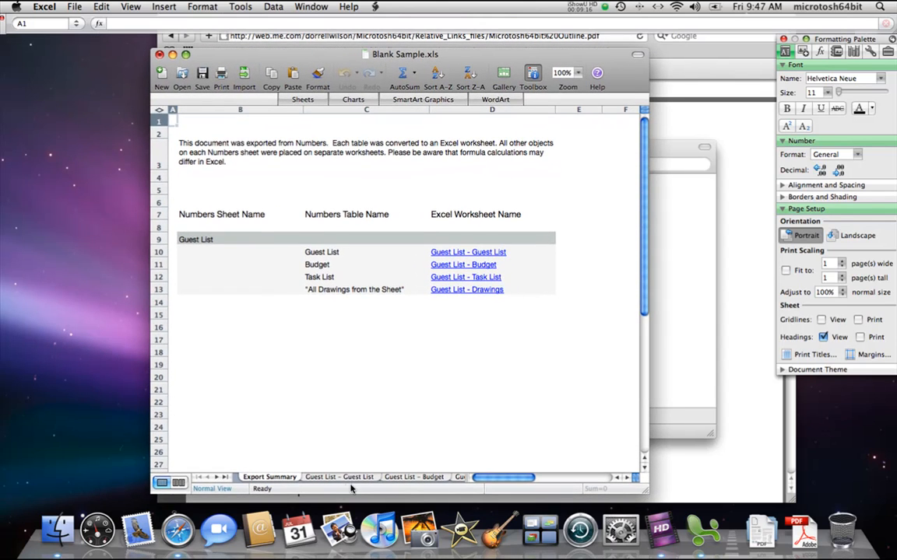
# Look through the exported Guest List, Budget, Drawings and Task List worksheets and return to the Export Summary sheet.
pyautogui.click(325, 478)
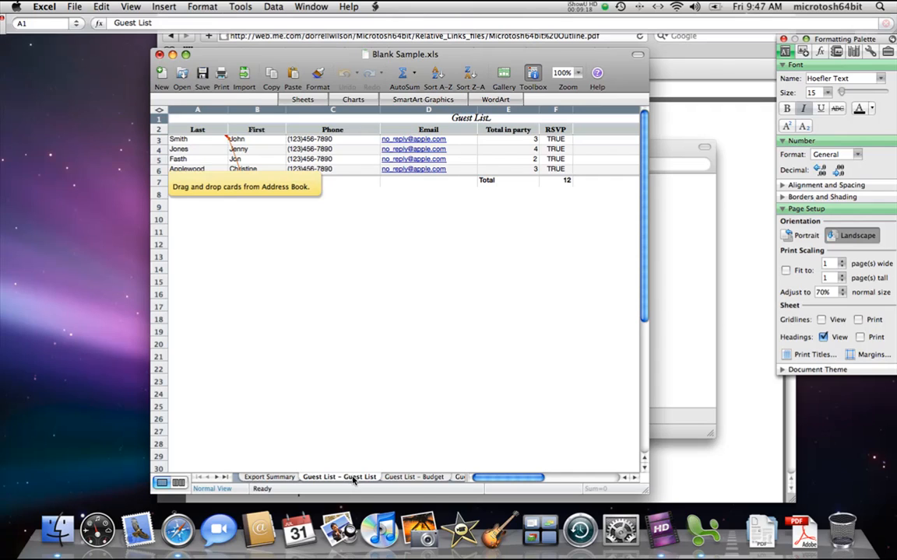
pyautogui.click(408, 478)
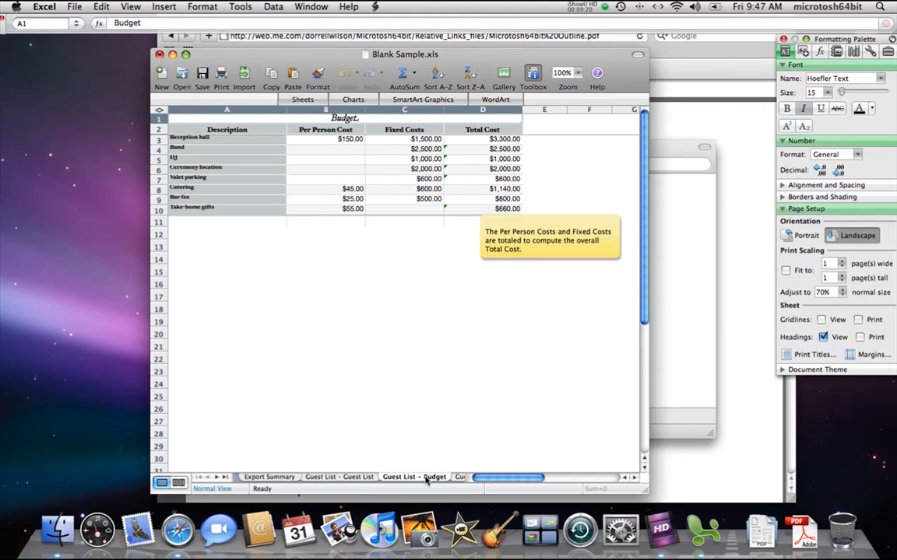
pyautogui.click(463, 478)
pyautogui.click(452, 478)
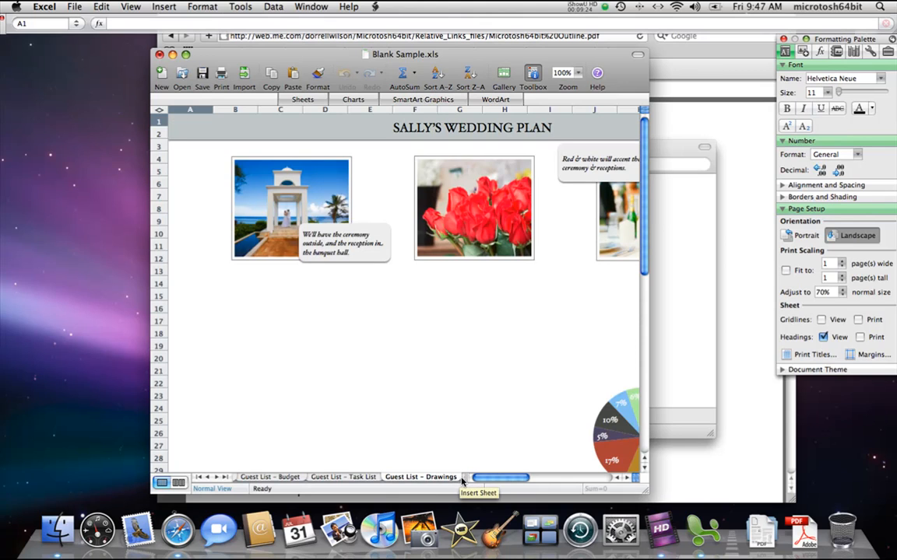
pyautogui.click(464, 479)
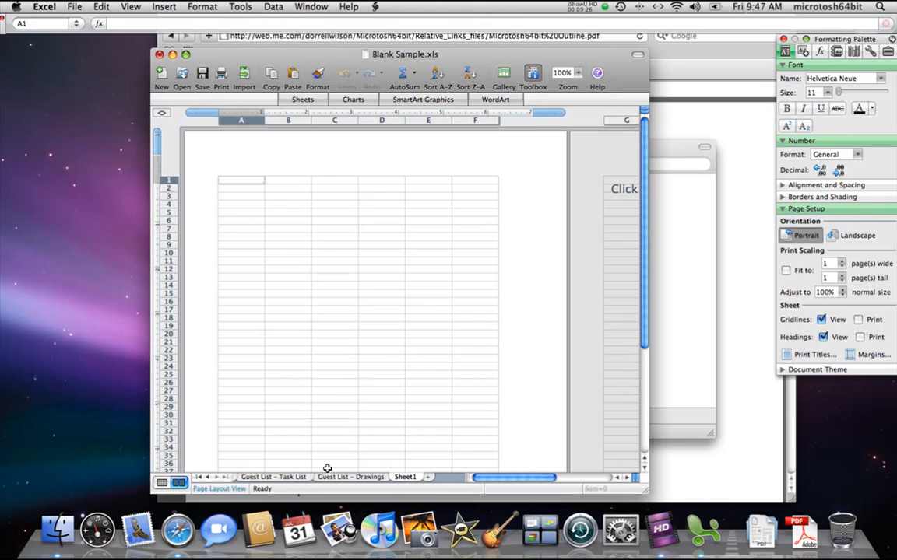
pyautogui.click(265, 477)
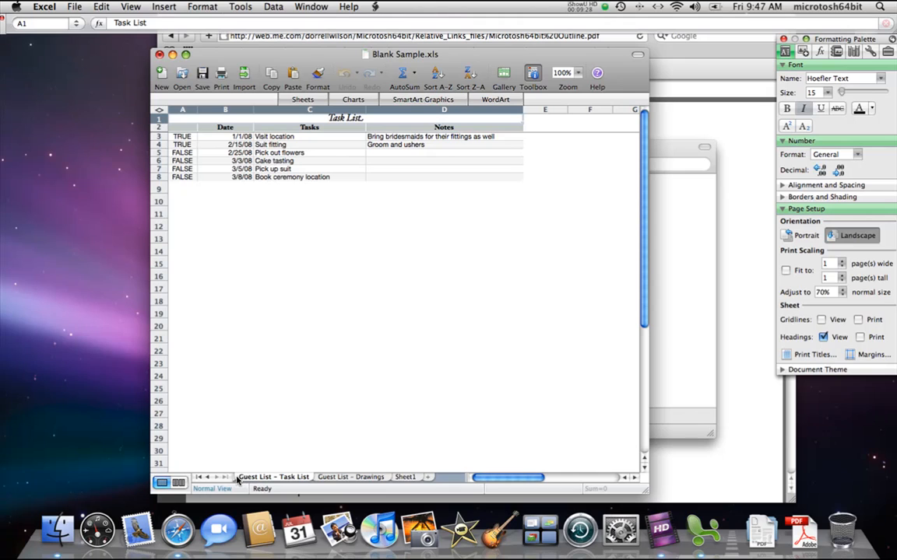
pyautogui.click(232, 478)
pyautogui.click(233, 478)
pyautogui.click(232, 478)
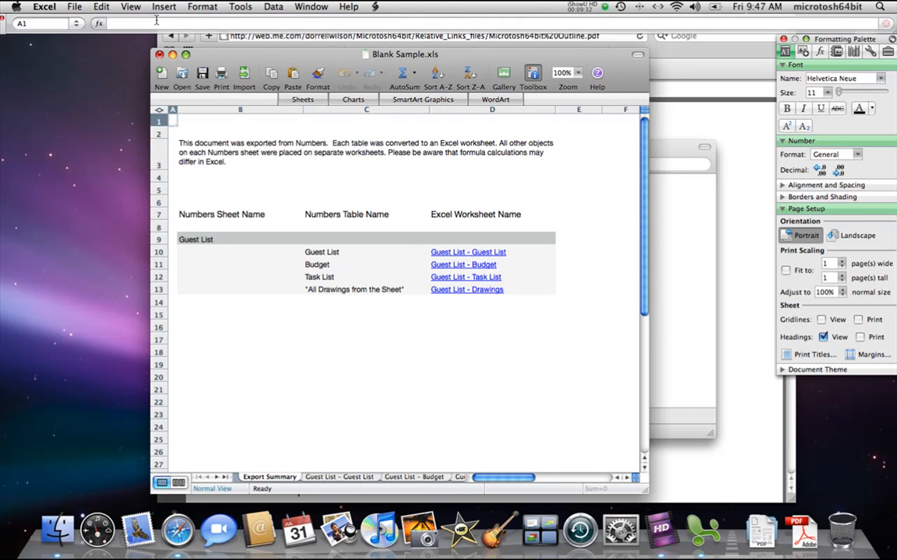
# Quit Excel without saving the changes to Blank Sample.xls.
pyautogui.click(44, 6)
pyautogui.click(92, 124)
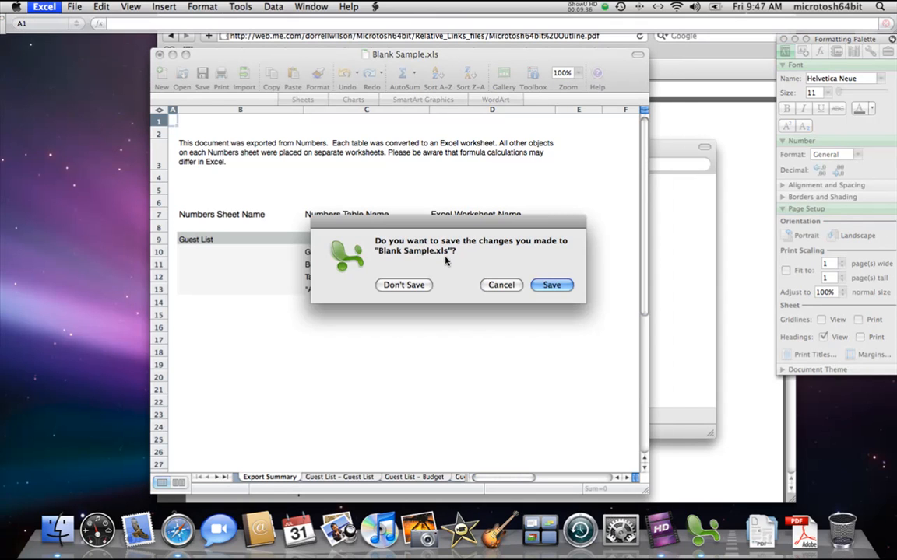
pyautogui.click(402, 284)
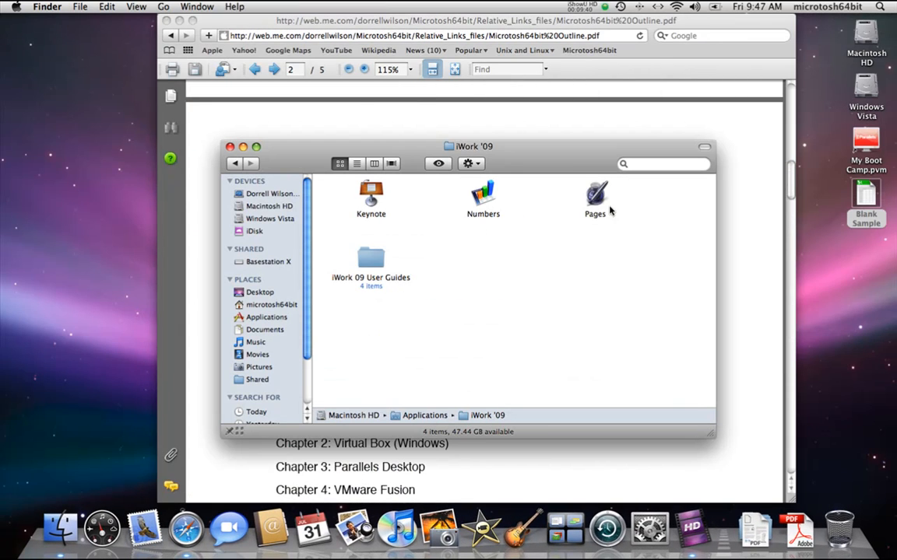
# Move the Blank Sample file from the desktop to the Trash.
pyautogui.rightClick(866, 193)
pyautogui.click(829, 224)
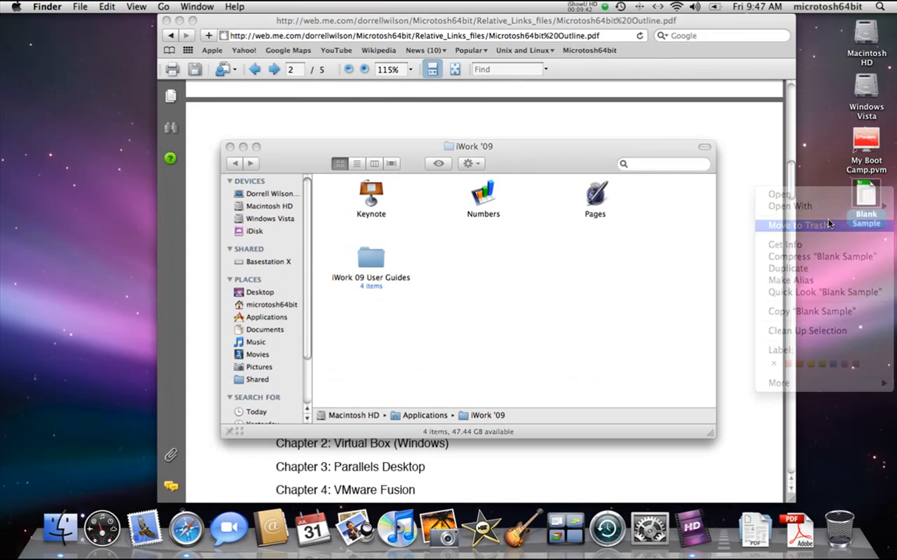
pyautogui.click(536, 236)
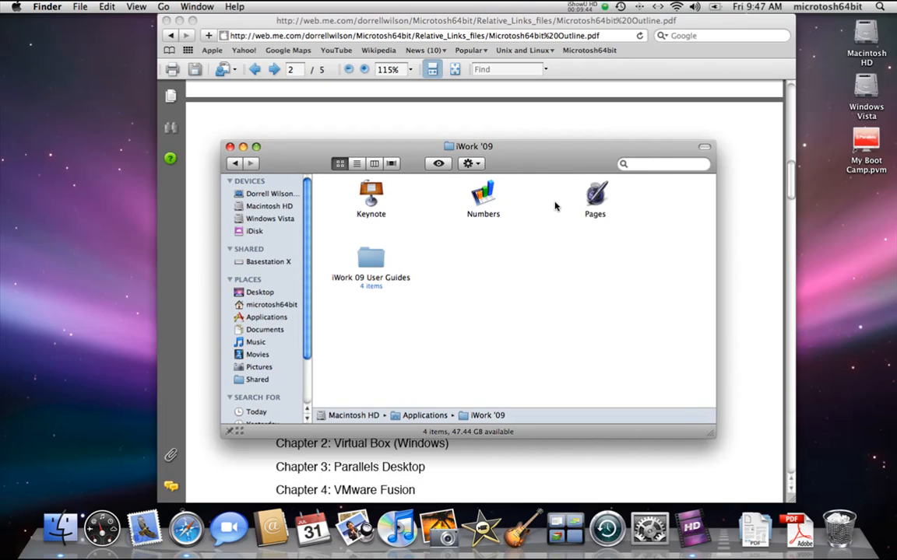
pyautogui.click(599, 193)
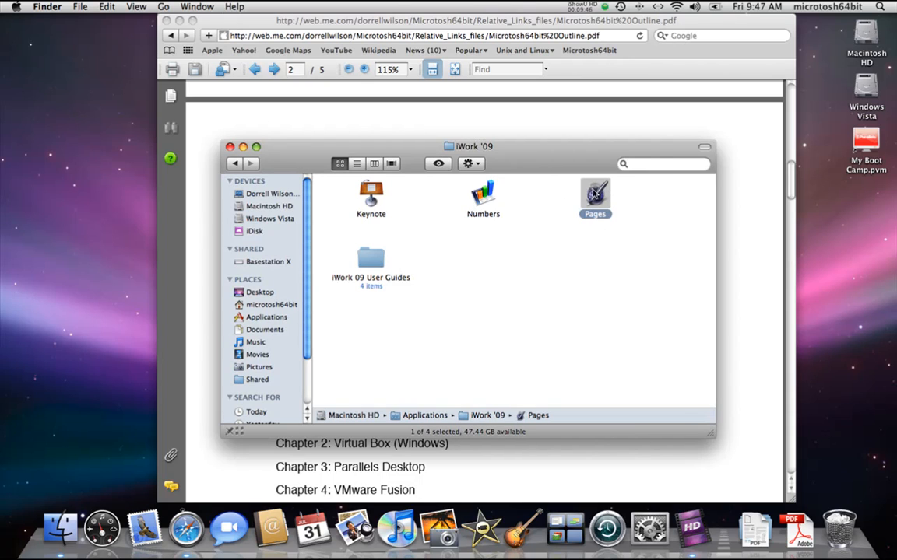
pyautogui.click(483, 196)
pyautogui.click(405, 204)
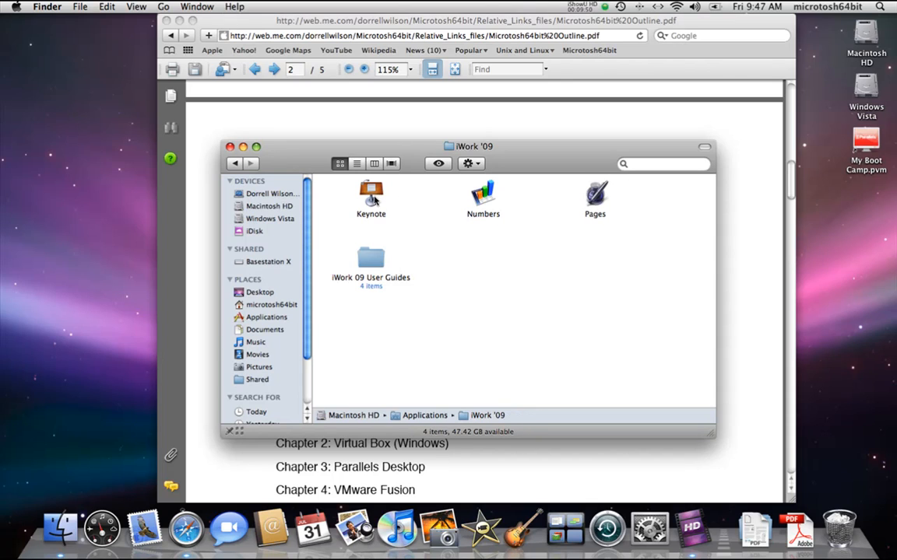
pyautogui.click(375, 200)
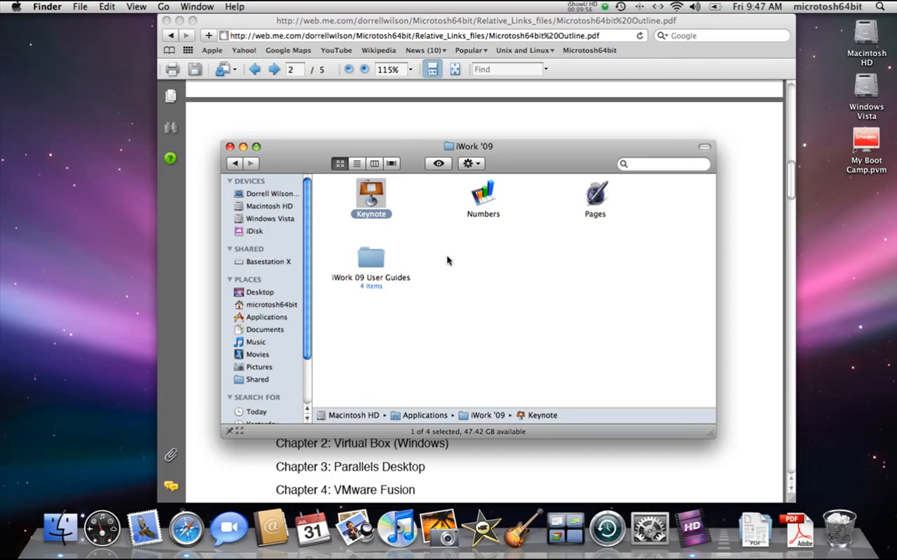
pyautogui.click(370, 214)
pyautogui.press('Return')
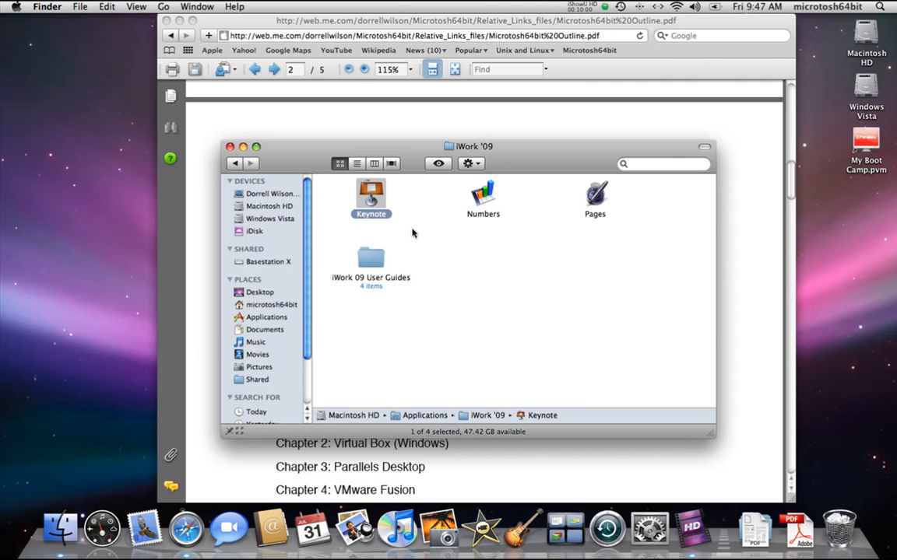